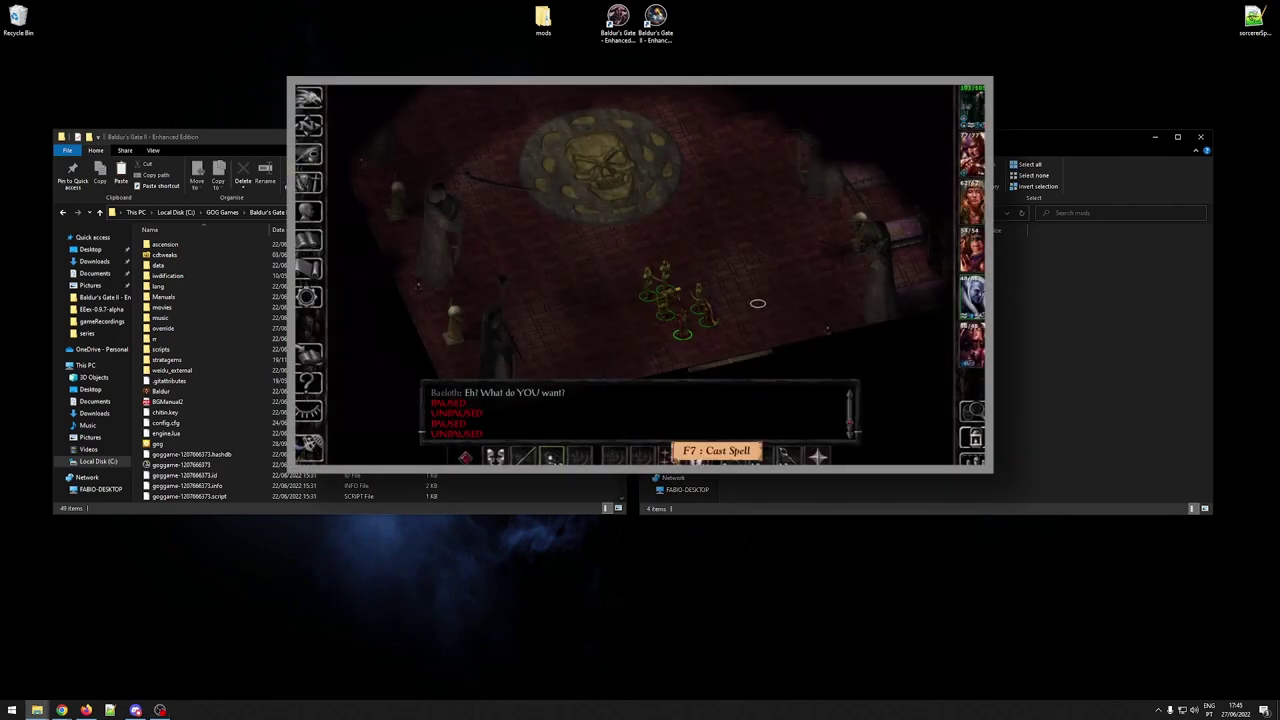
{"action": "key", "text": "F7"}
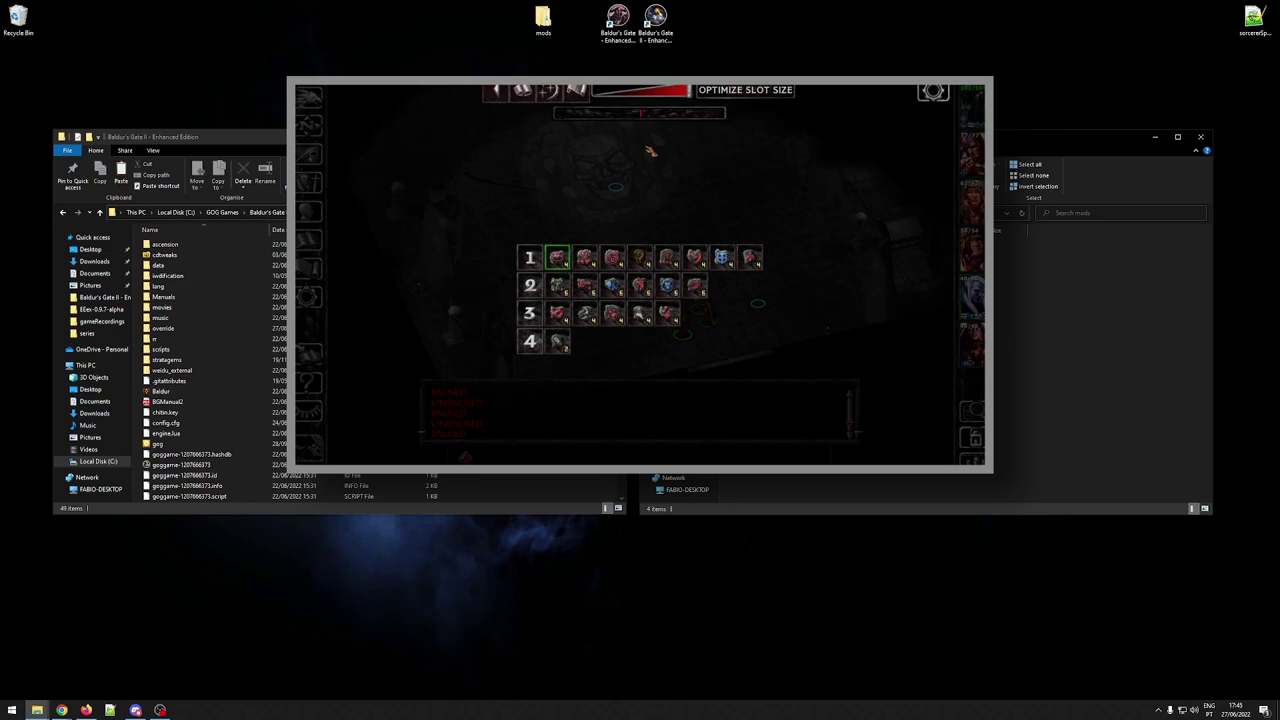
{"action": "type", "text": "Shield"}
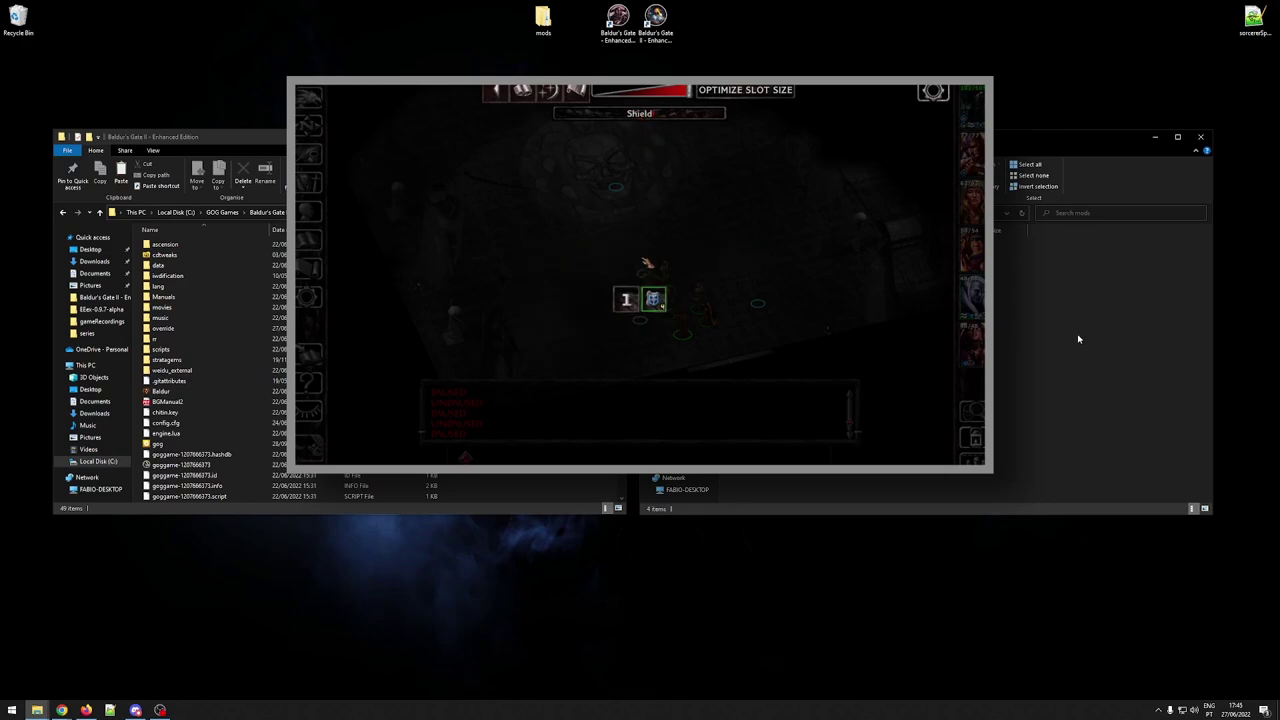
{"action": "left_click", "coordinate": [654, 300]}
{"action": "key", "text": "space"}
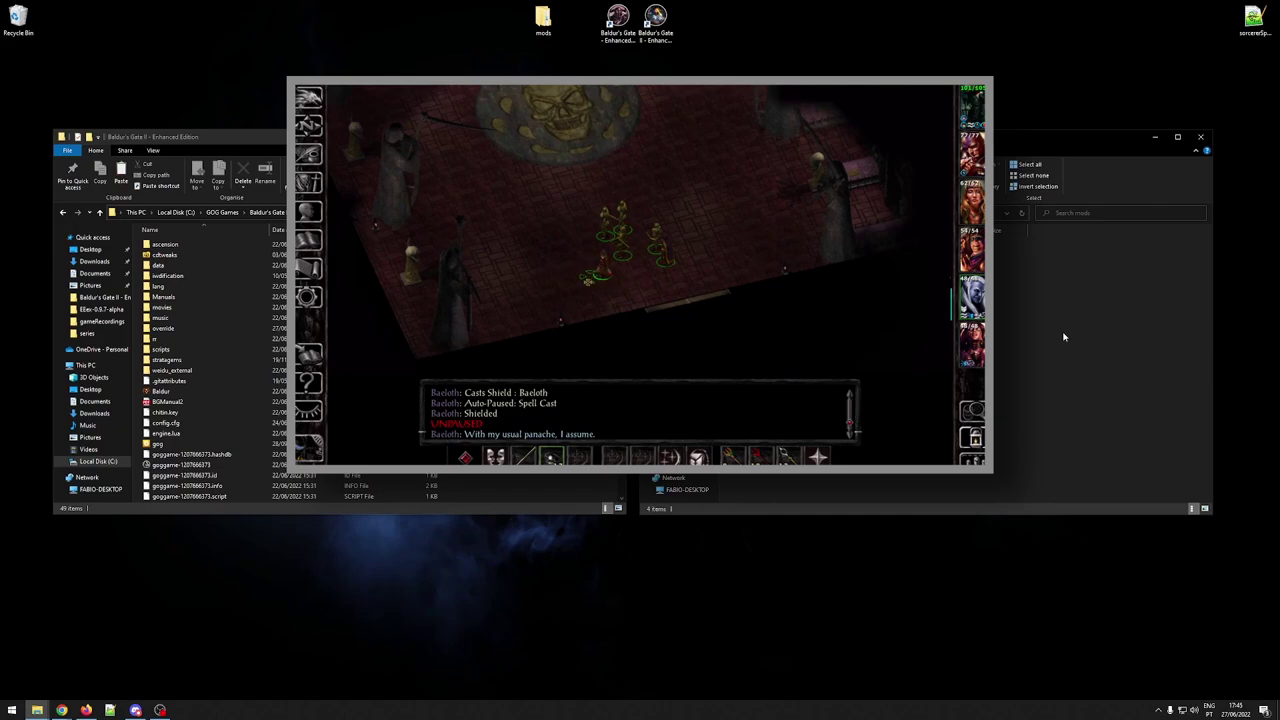
{"action": "key", "text": "space"}
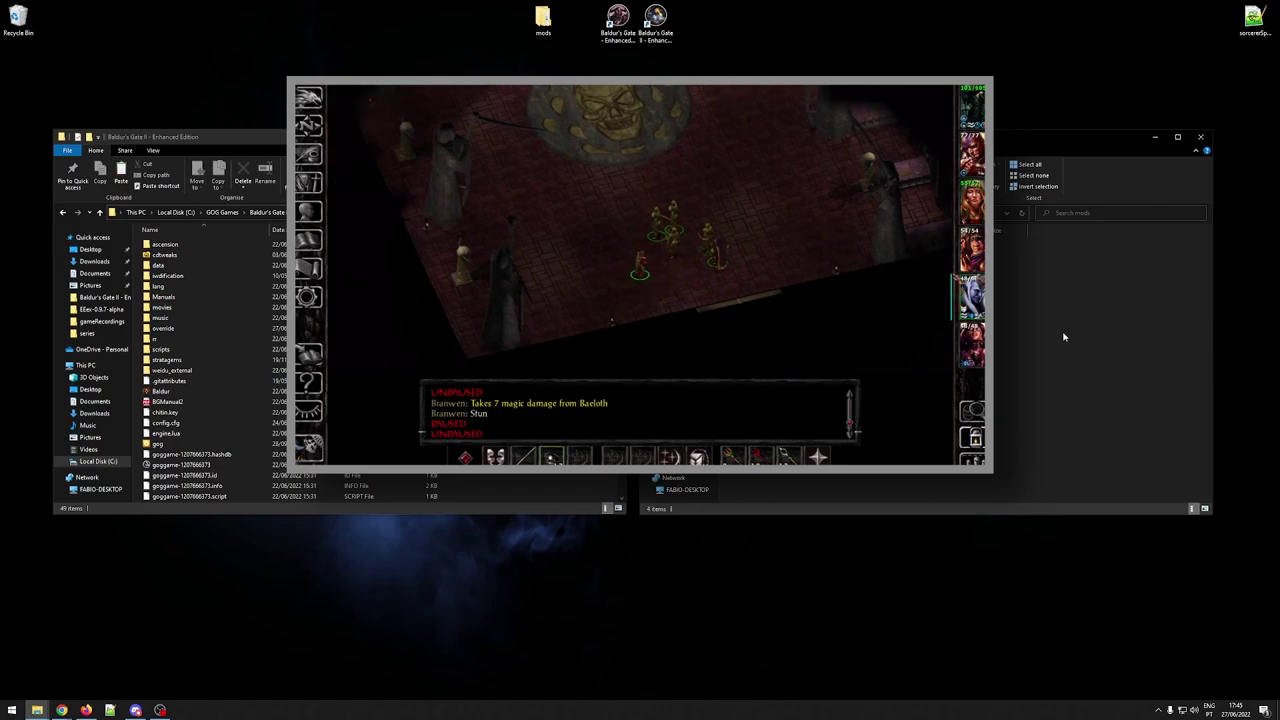
{"action": "key", "text": "space"}
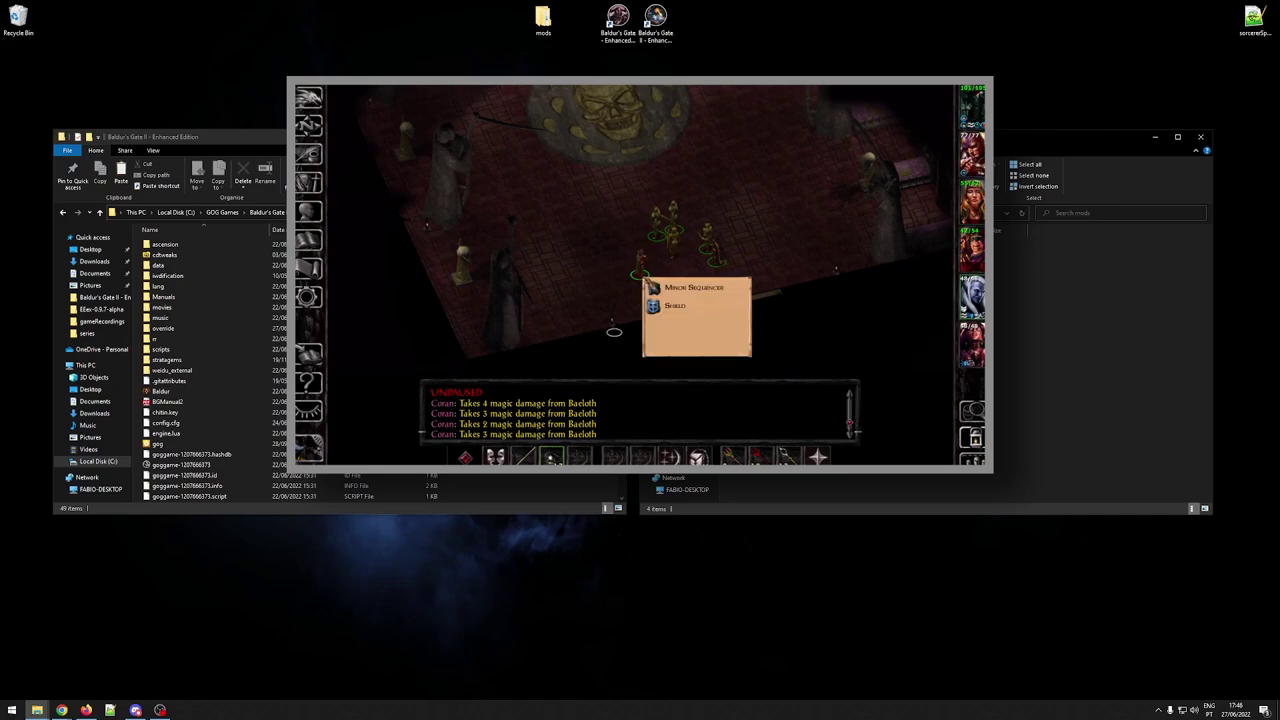
{"action": "left_click", "coordinate": [669, 457]}
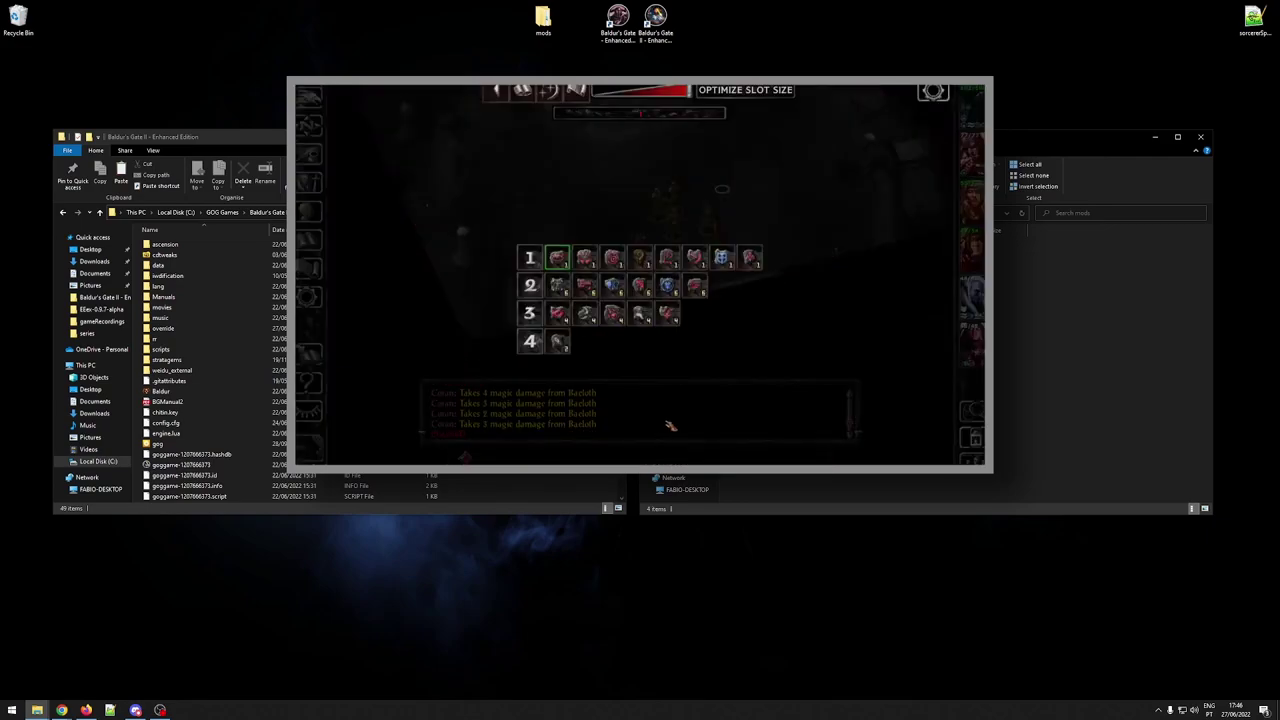
{"action": "key", "text": "space"}
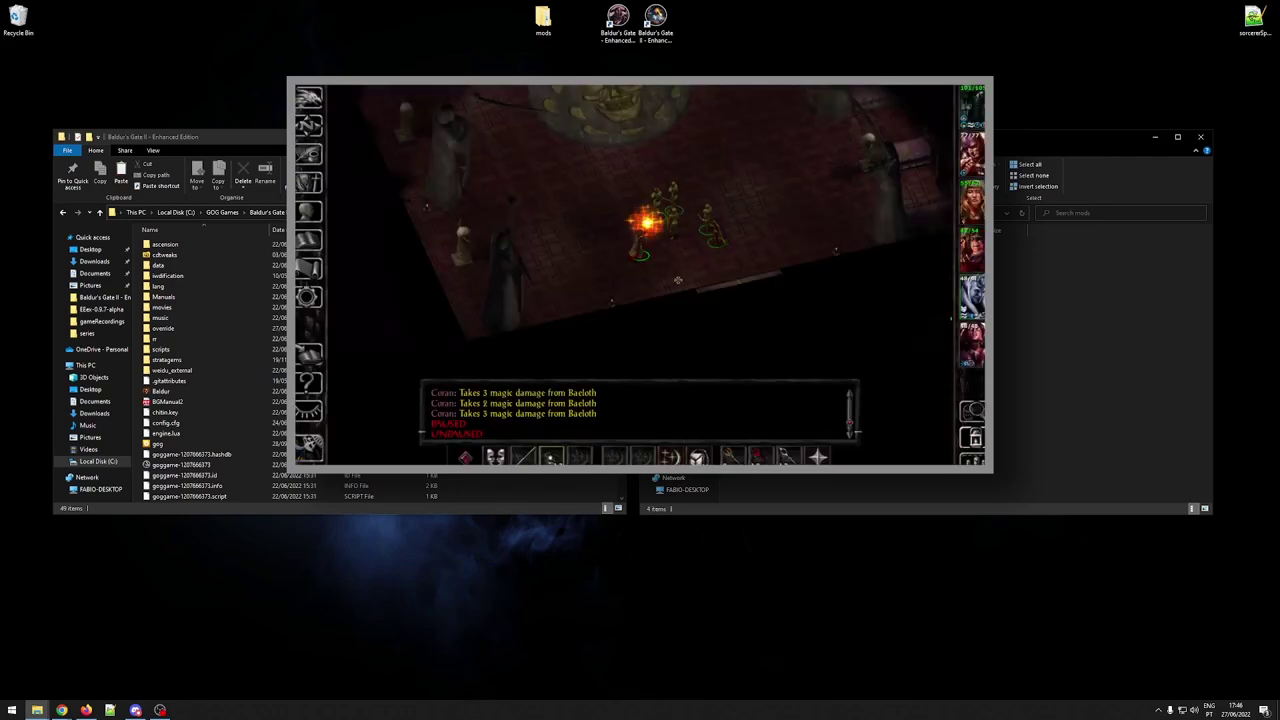
{"action": "key", "text": "space"}
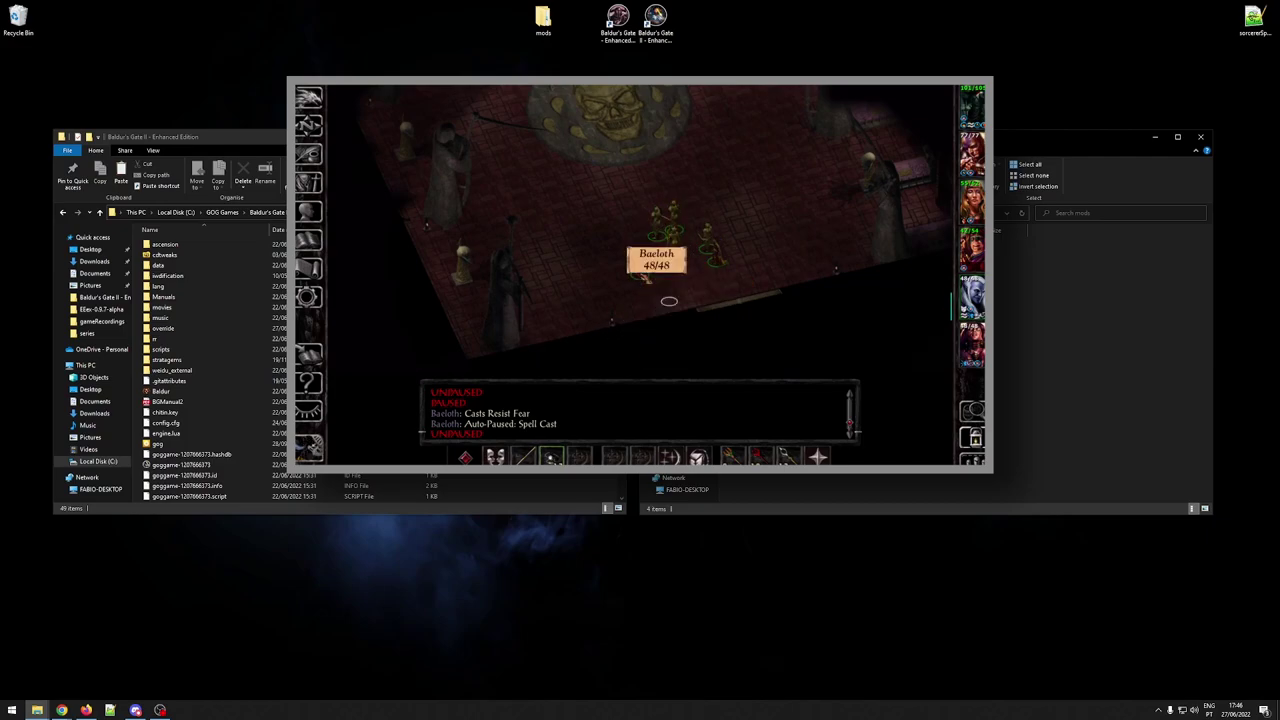
{"action": "key", "text": "q"}
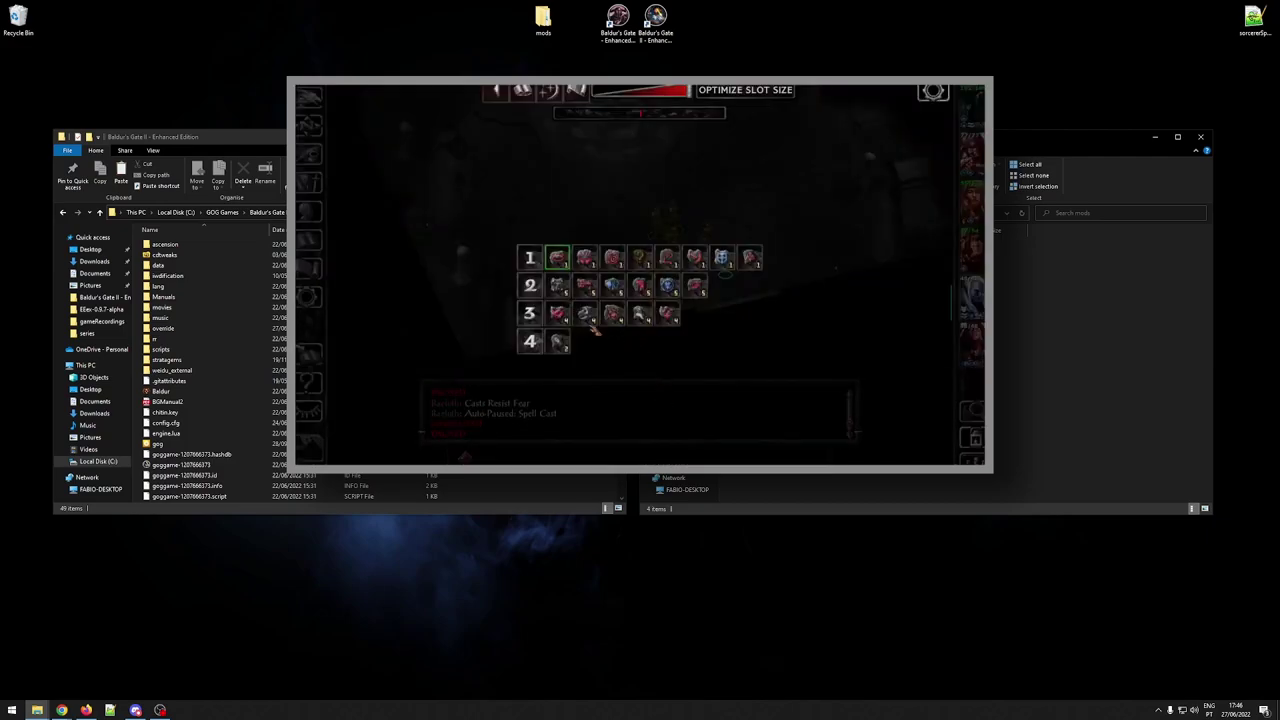
{"action": "key", "text": "Escape"}
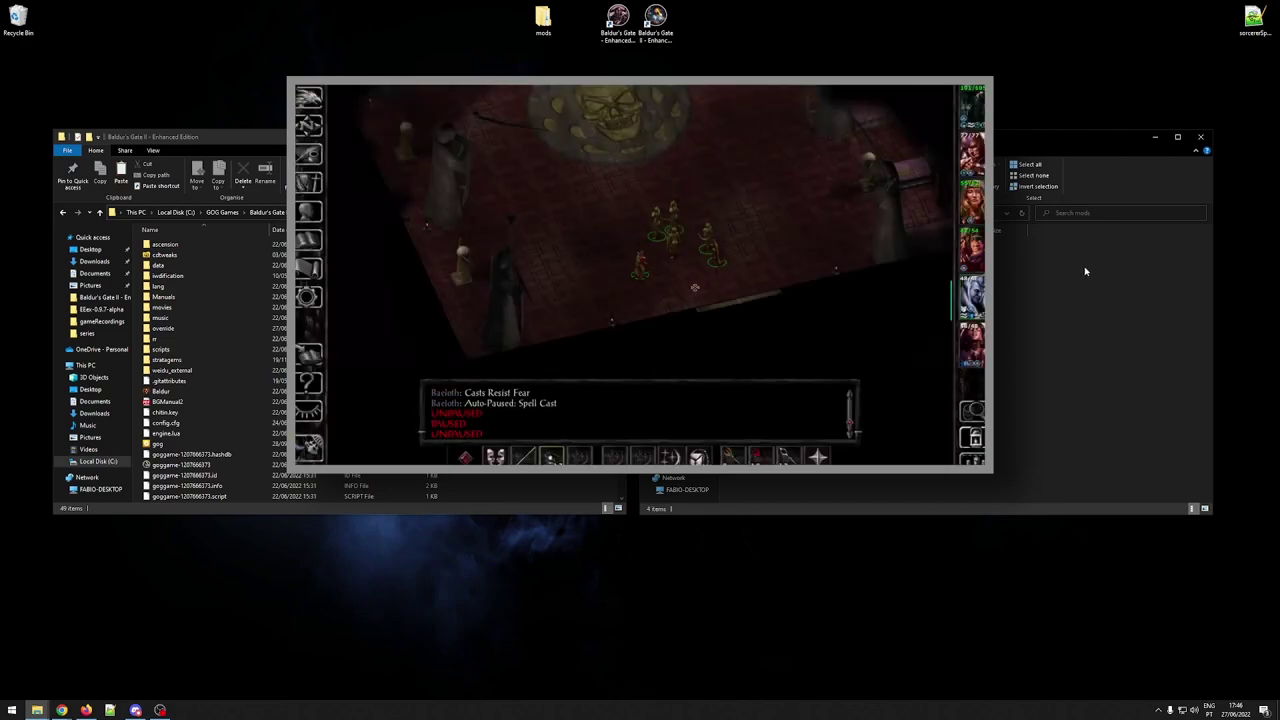
{"action": "key", "text": "space"}
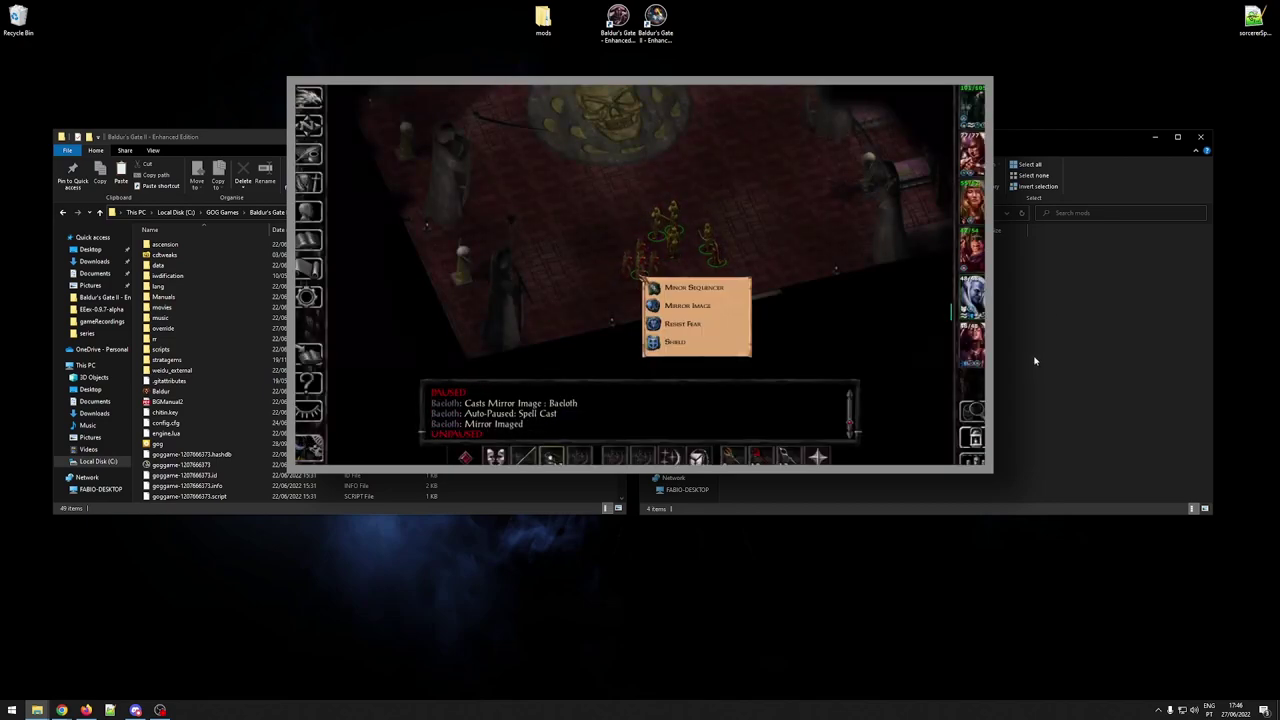
{"action": "left_click", "coordinate": [1035, 360]}
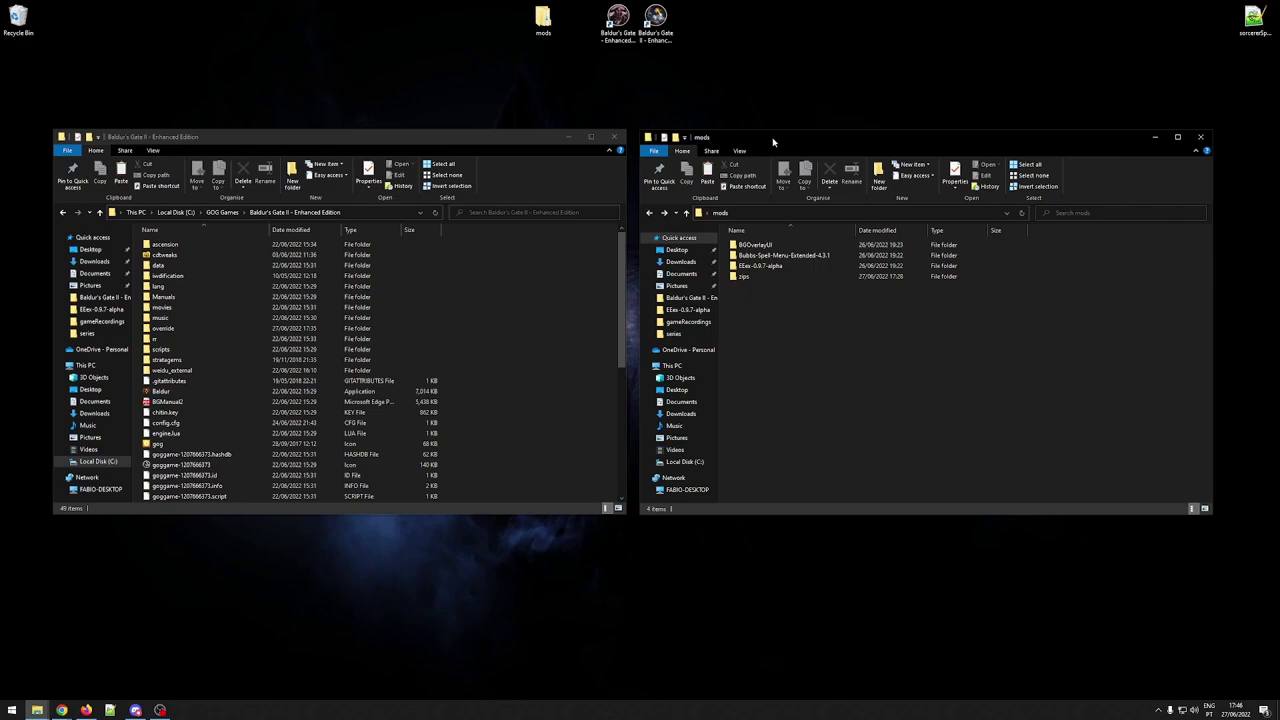
Look over the Baldur's Gate II game folder and the mod archives in the zips subfolder of mods
{"action": "left_click", "coordinate": [487, 139]}
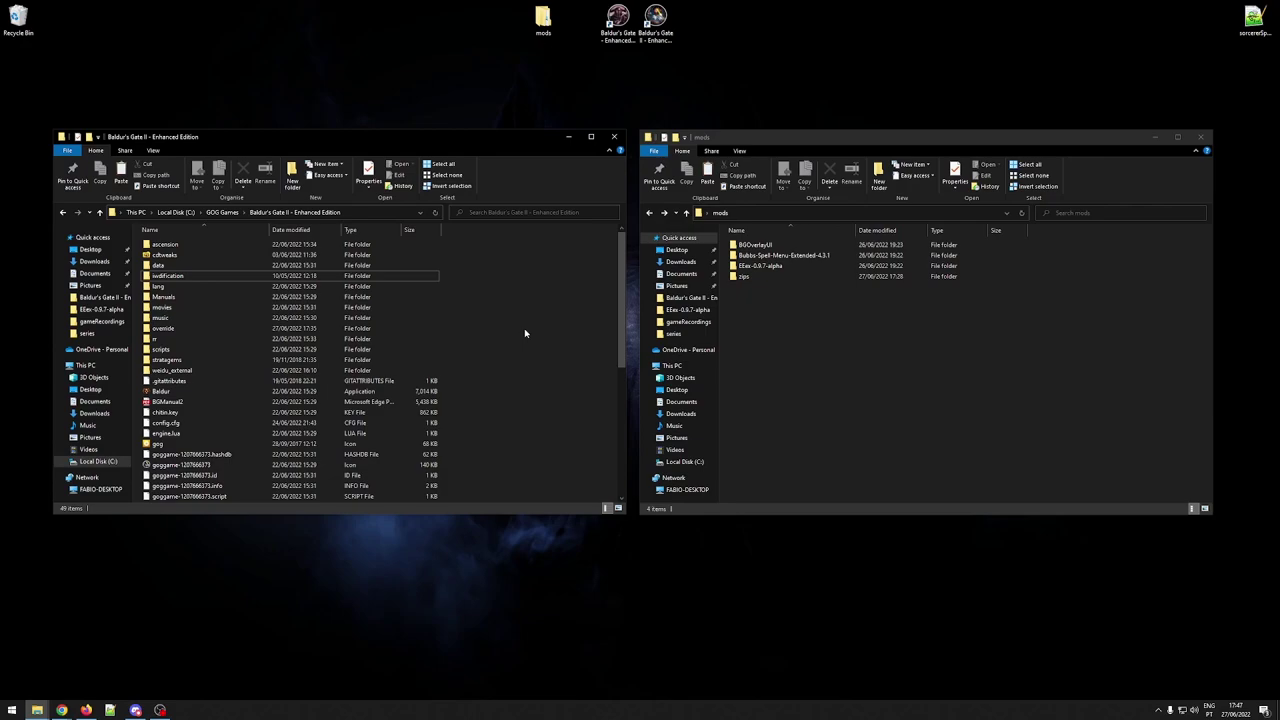
{"action": "left_click", "coordinate": [877, 134]}
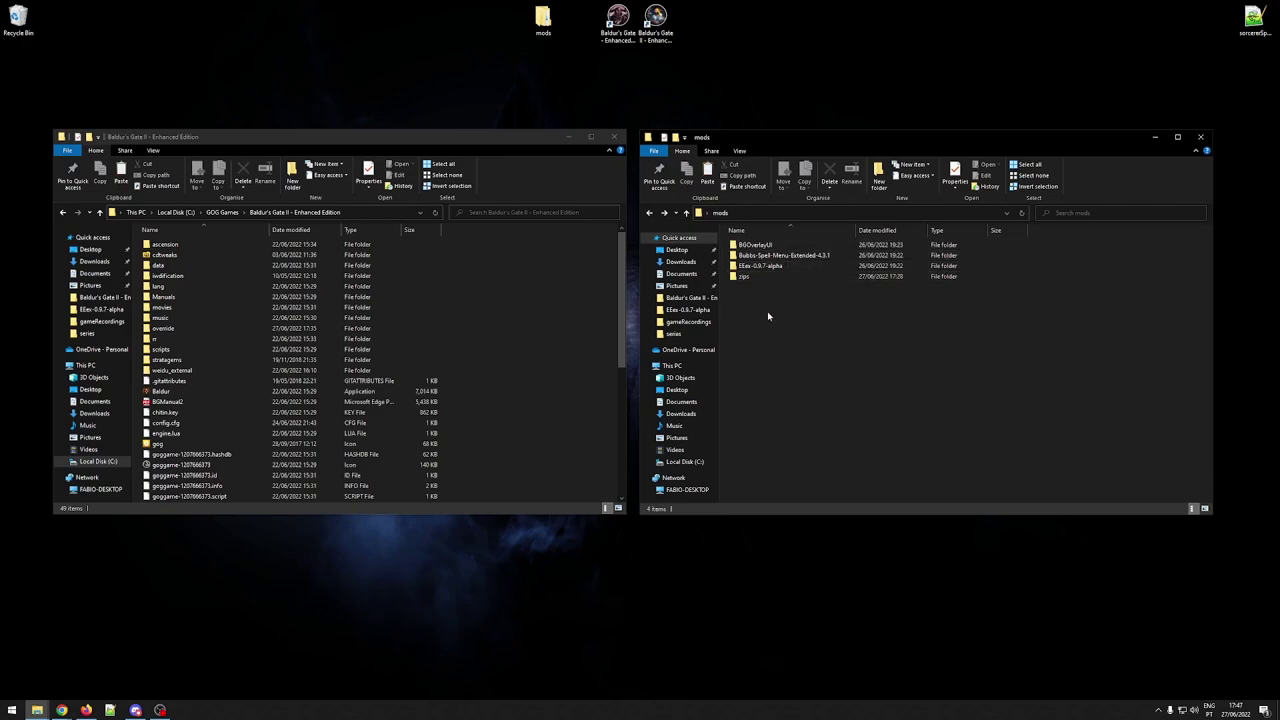
{"action": "double_click", "coordinate": [760, 278]}
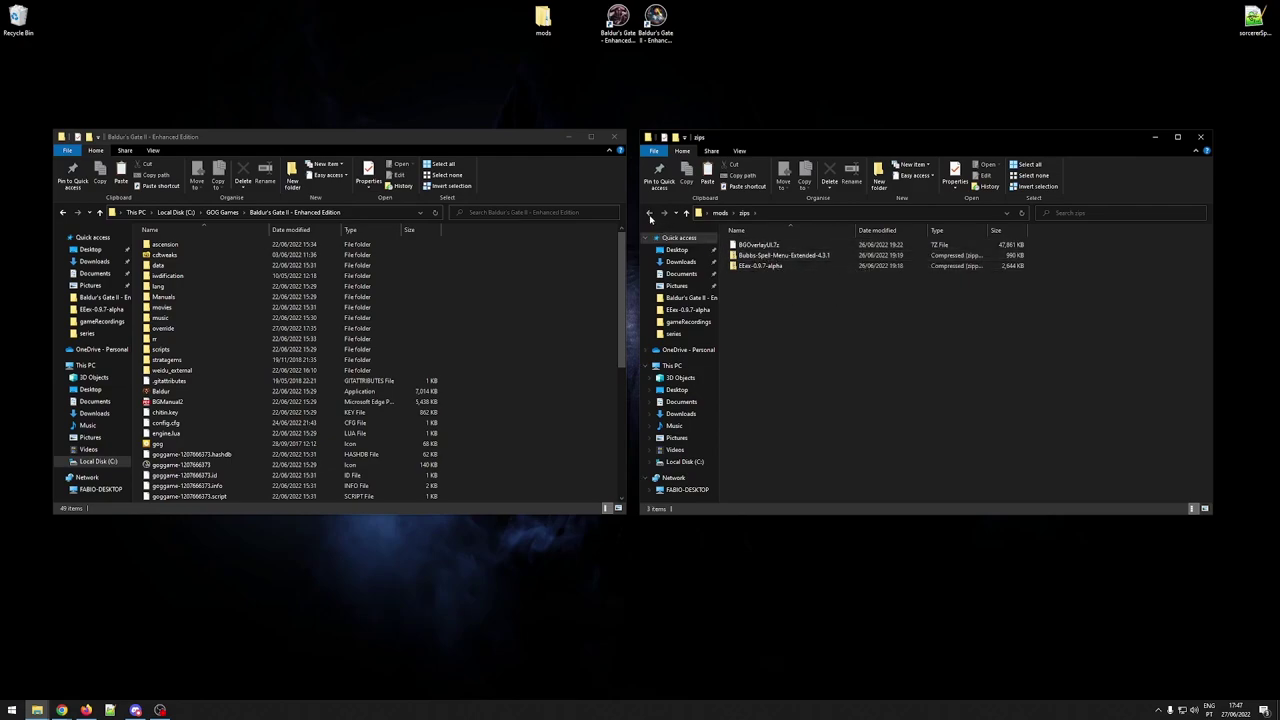
{"action": "key", "text": "alt+Left"}
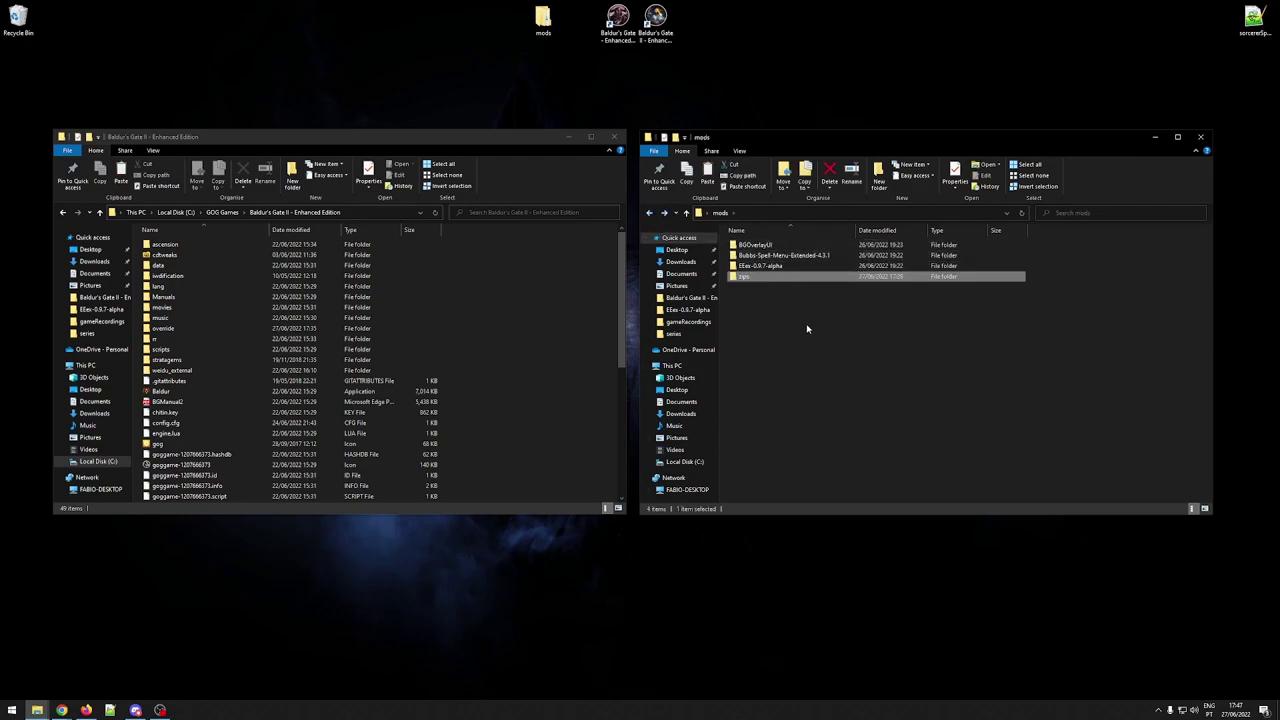
{"action": "left_click", "coordinate": [809, 326]}
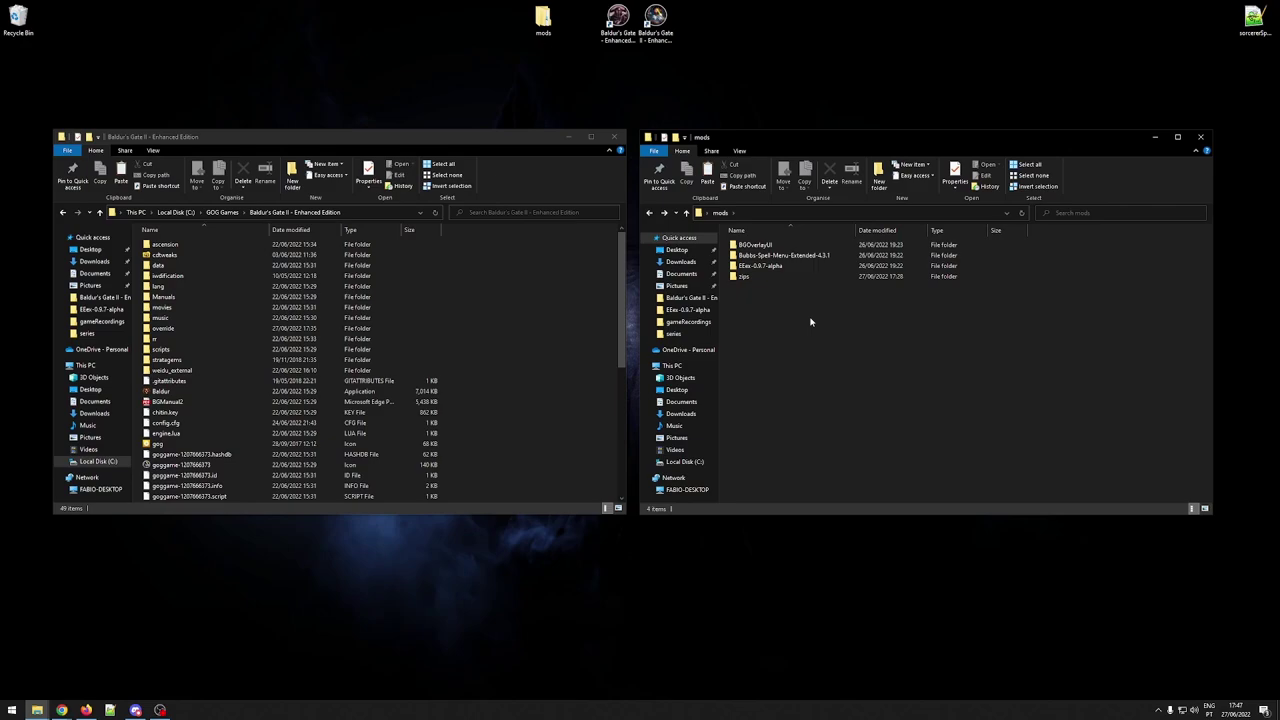
{"action": "left_click", "coordinate": [471, 142]}
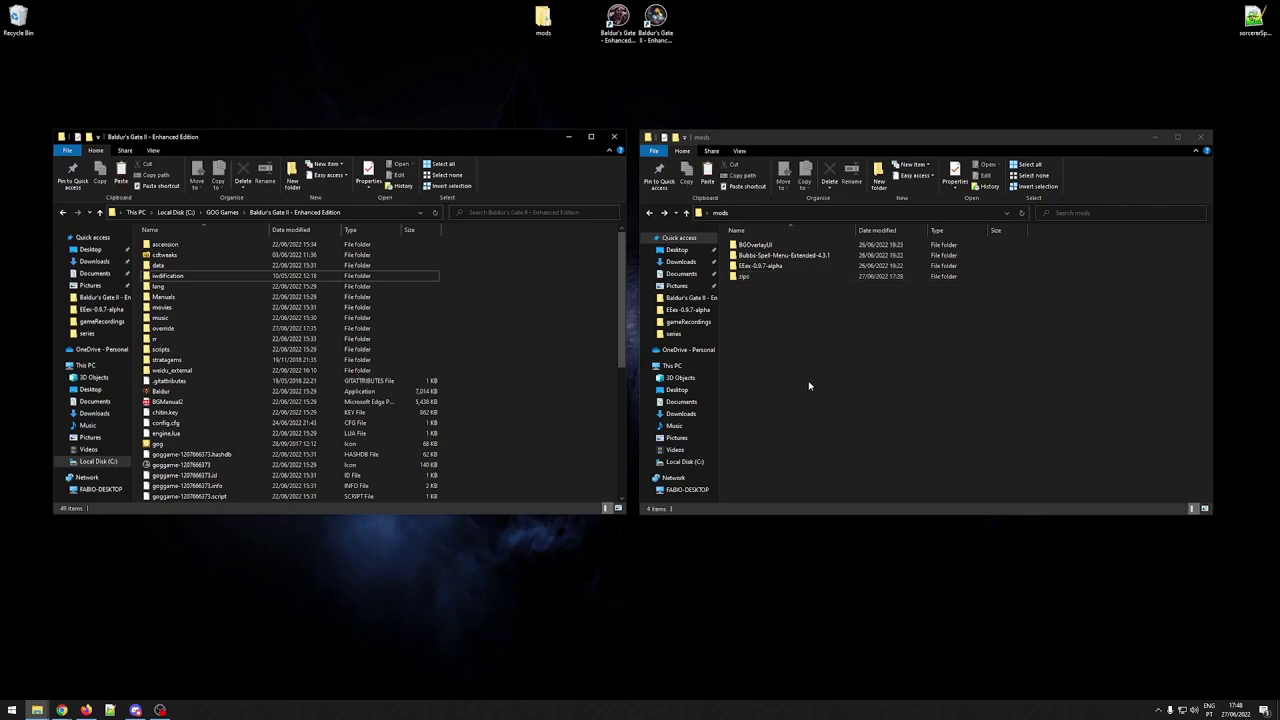
Switch to the Chrome window with the EEex GitHub repository and read its README from Overview to Installation
{"action": "left_click", "coordinate": [72, 706]}
{"action": "left_click", "coordinate": [163, 664]}
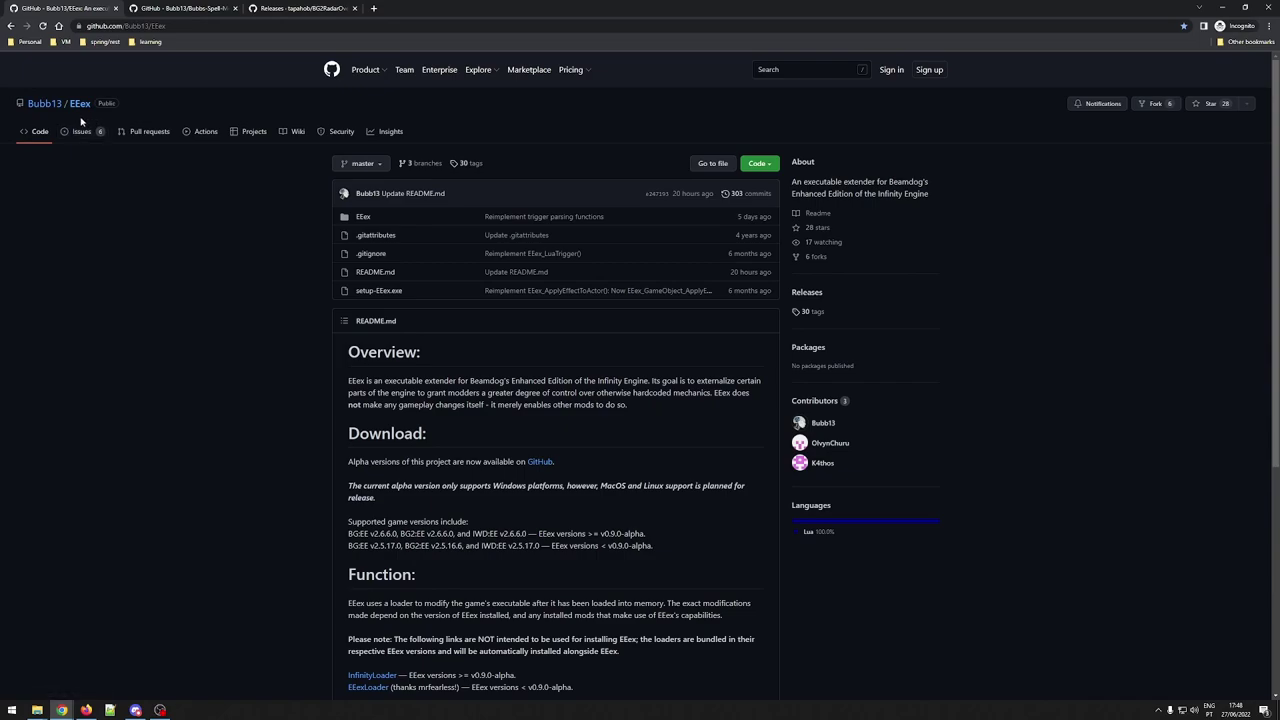
{"action": "mouse_move", "coordinate": [42, 110]}
{"action": "scroll", "coordinate": [466, 338], "scroll_direction": "down", "scroll_amount": 1}
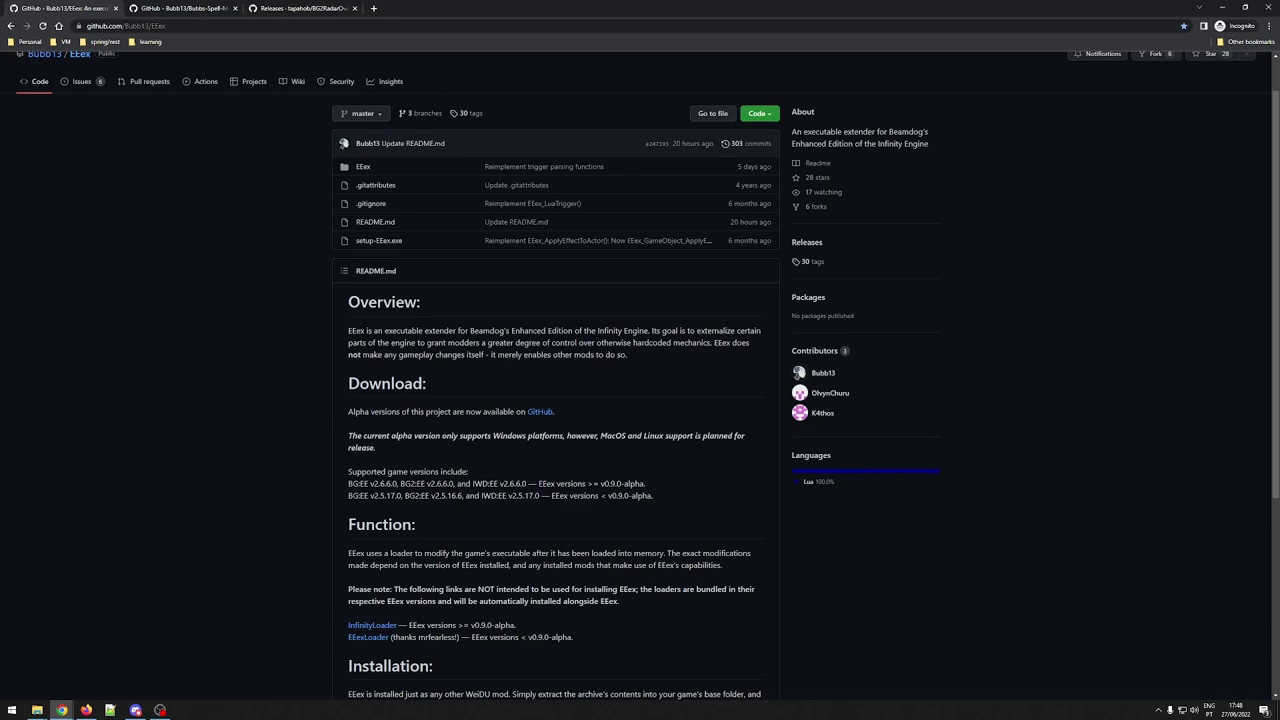
{"action": "scroll", "coordinate": [486, 343], "scroll_direction": "down", "scroll_amount": 1}
{"action": "scroll", "coordinate": [463, 286], "scroll_direction": "down", "scroll_amount": 1}
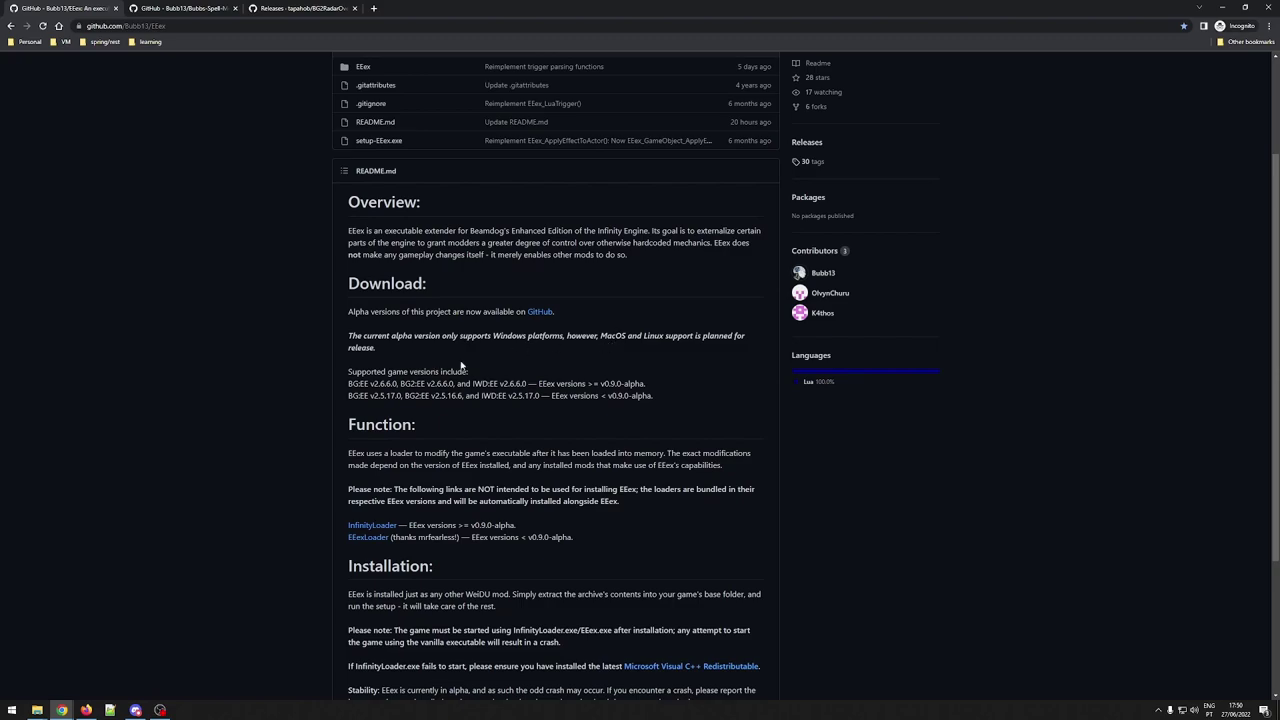
Highlight the supported game versions in the EEex README, ending on the line for EEex versions v0.9.0-alpha and newer
{"action": "left_click_drag", "start_coordinate": [347, 377], "coordinate": [660, 403]}
{"action": "left_click", "coordinate": [657, 399]}
{"action": "left_click_drag", "start_coordinate": [587, 385], "coordinate": [655, 388]}
{"action": "left_click_drag", "start_coordinate": [607, 396], "coordinate": [658, 399]}
{"action": "left_click_drag", "start_coordinate": [648, 384], "coordinate": [347, 384]}
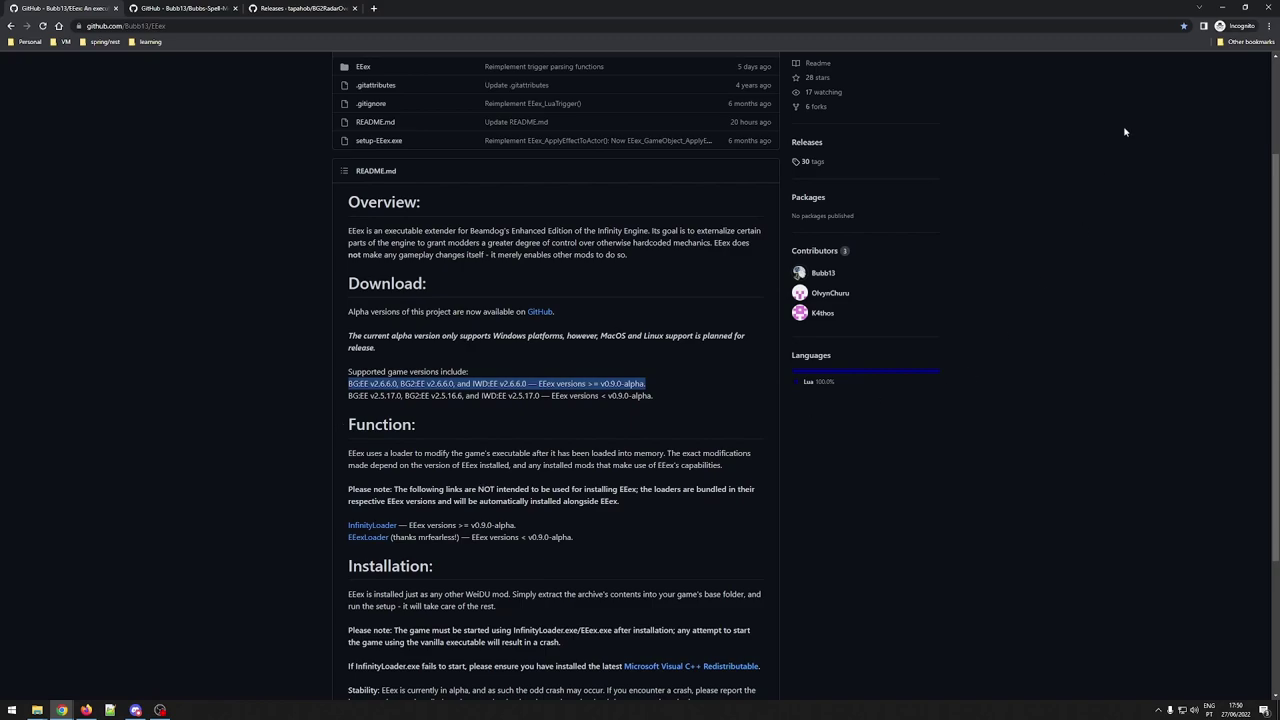
Check the Baldur's Gate game shortcuts on the desktop and return to the EEex README in Chrome
{"action": "left_click", "coordinate": [1222, 7]}
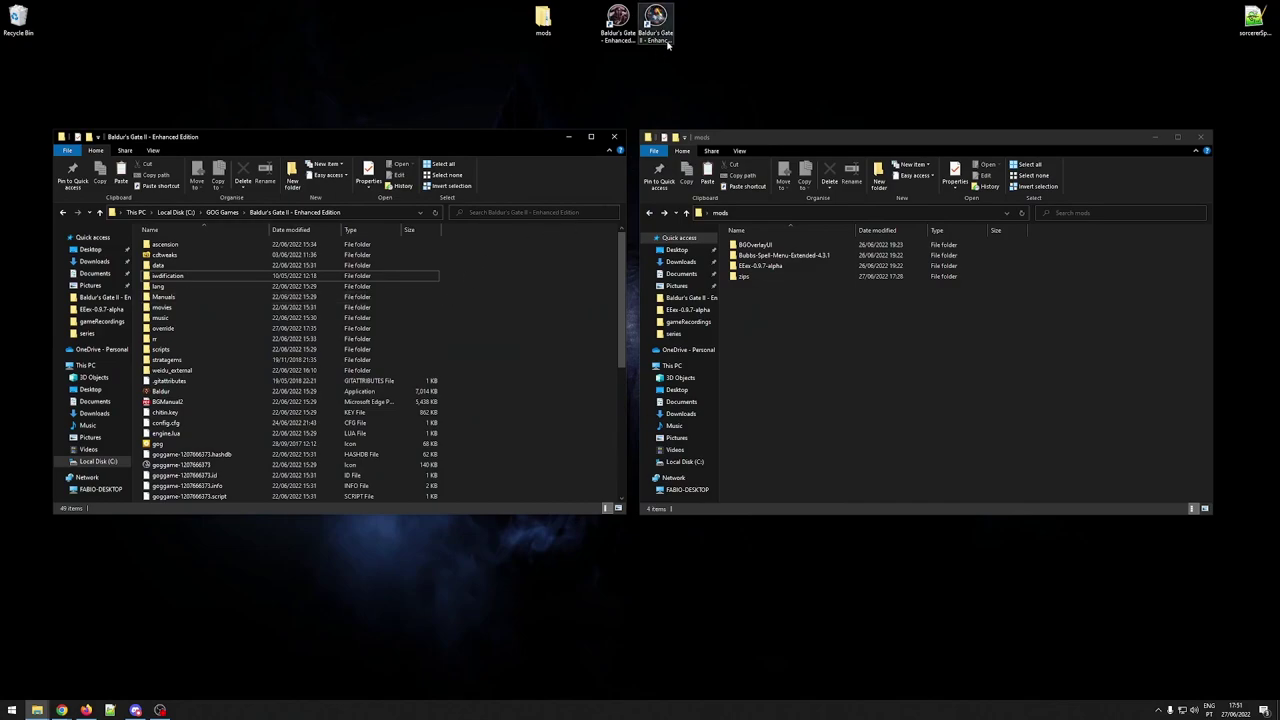
{"action": "left_click", "coordinate": [61, 710]}
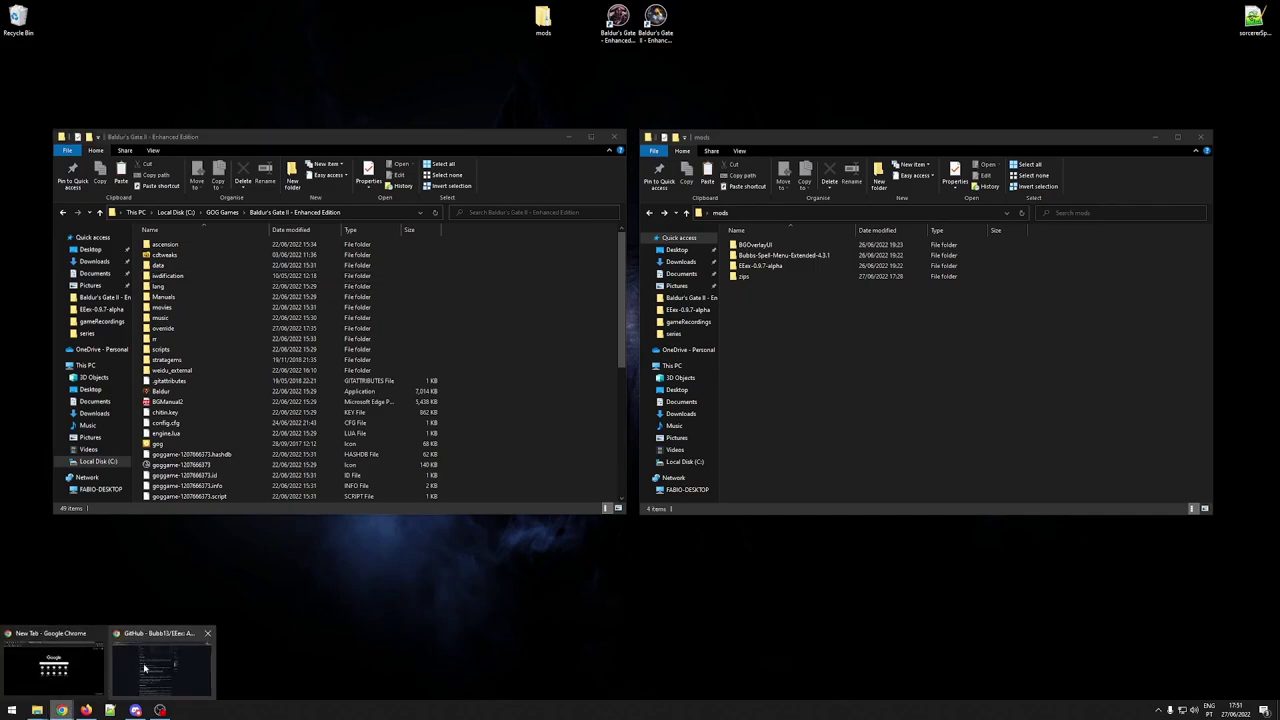
{"action": "left_click", "coordinate": [160, 665]}
{"action": "left_click", "coordinate": [336, 535]}
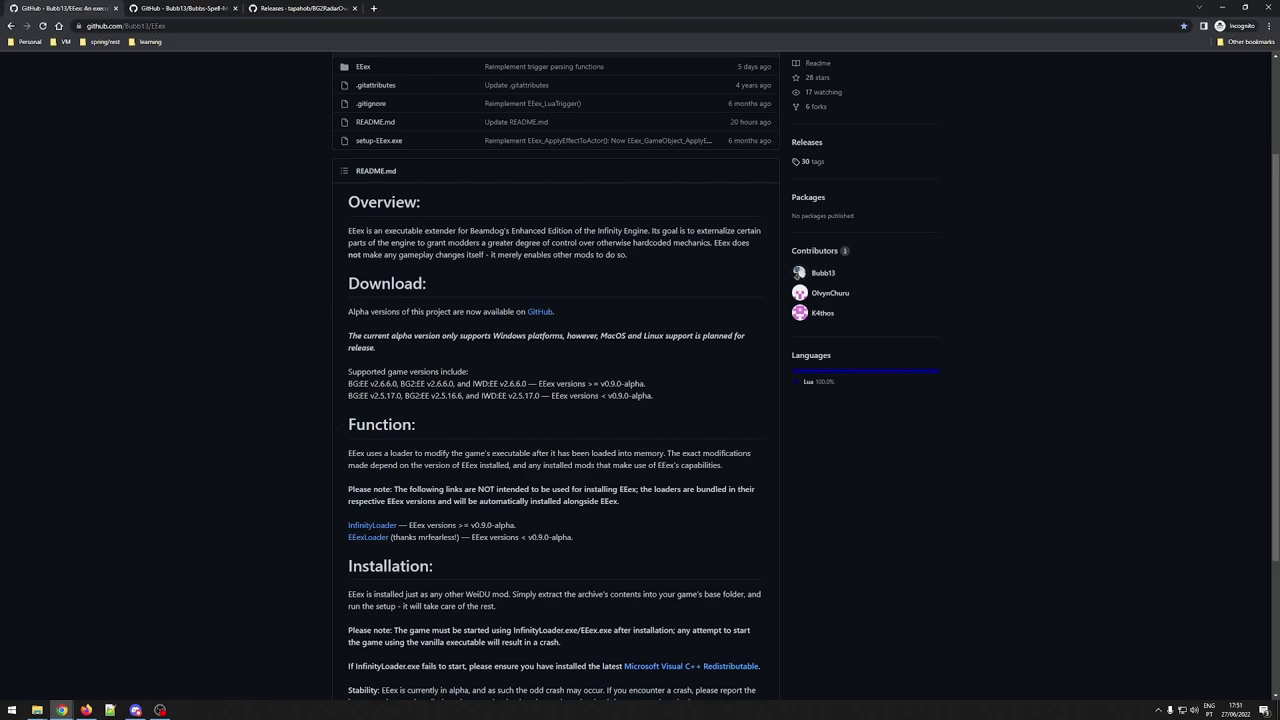
Open the EEex releases in a new tab and go to the EEex v0.9.7-alpha release page
{"action": "middle_click", "coordinate": [539, 312]}
{"action": "left_click", "coordinate": [176, 9]}
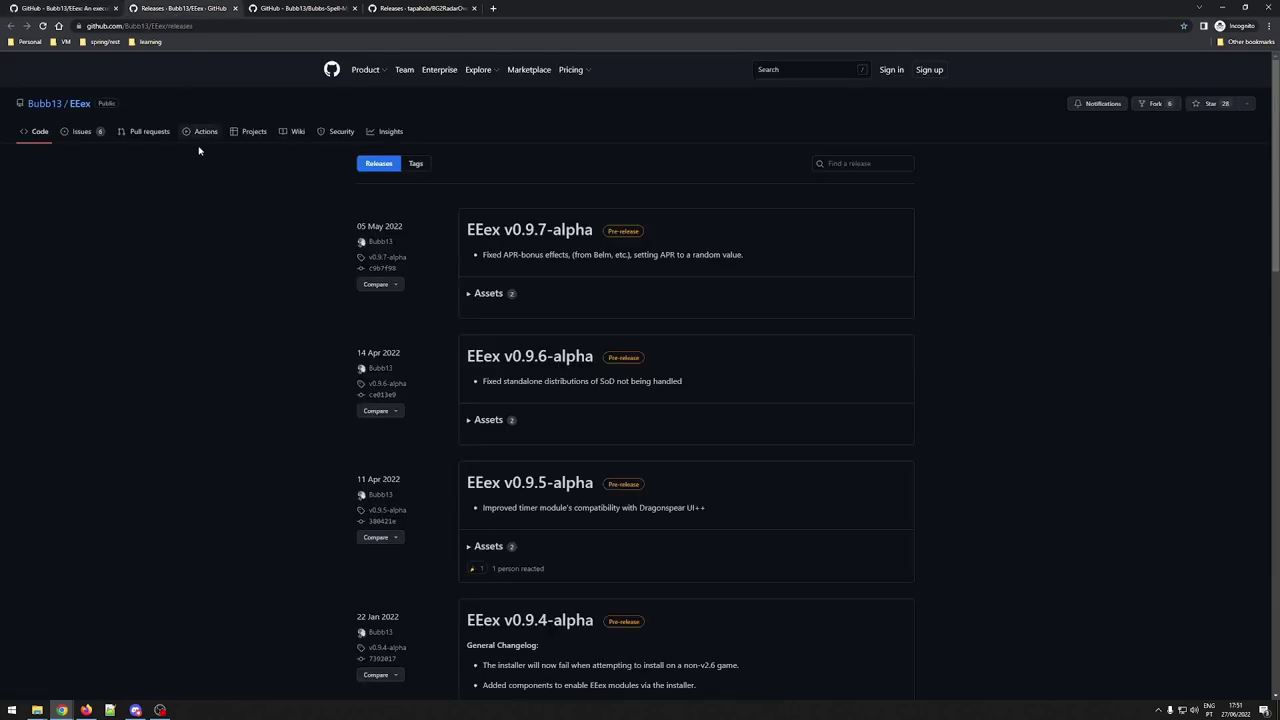
{"action": "left_click", "coordinate": [545, 232]}
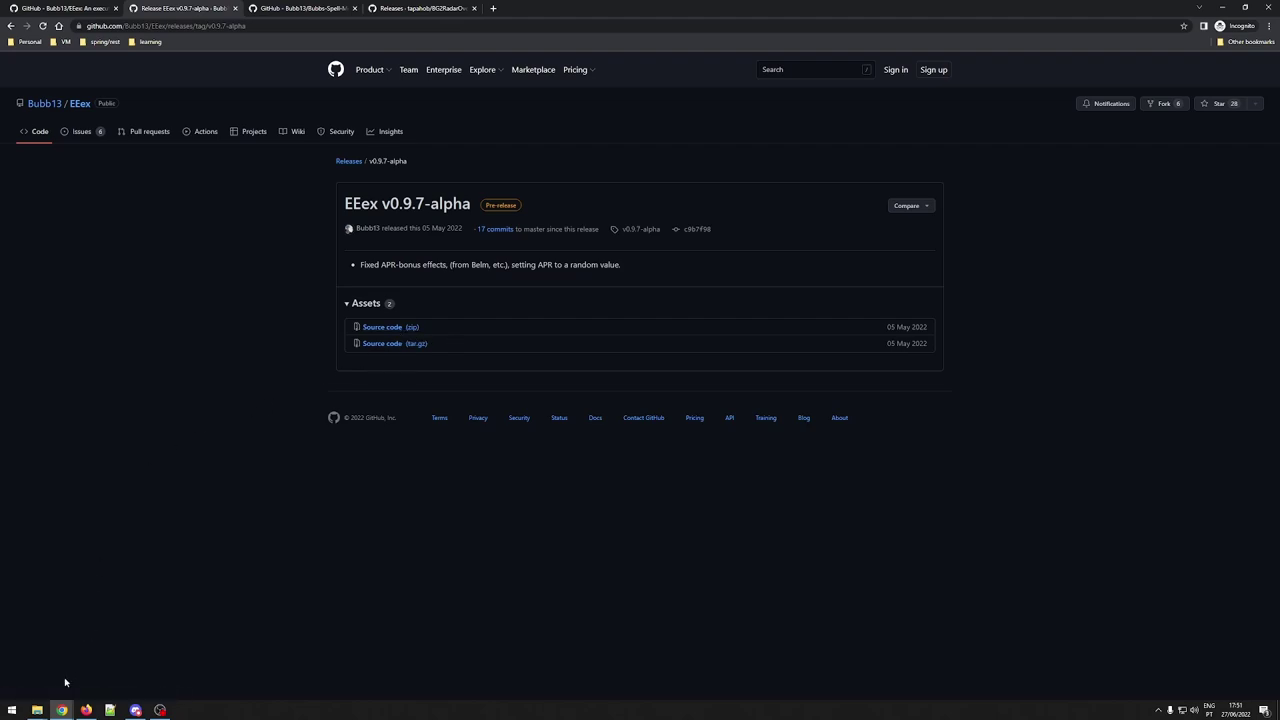
Switch to File Explorer, find the EEex-0.9.7-alpha archive in zips, and open its extracted folder in mods
{"action": "mouse_move", "coordinate": [37, 710]}
{"action": "left_click", "coordinate": [37, 669]}
{"action": "double_click", "coordinate": [742, 276]}
{"action": "left_click", "coordinate": [760, 266]}
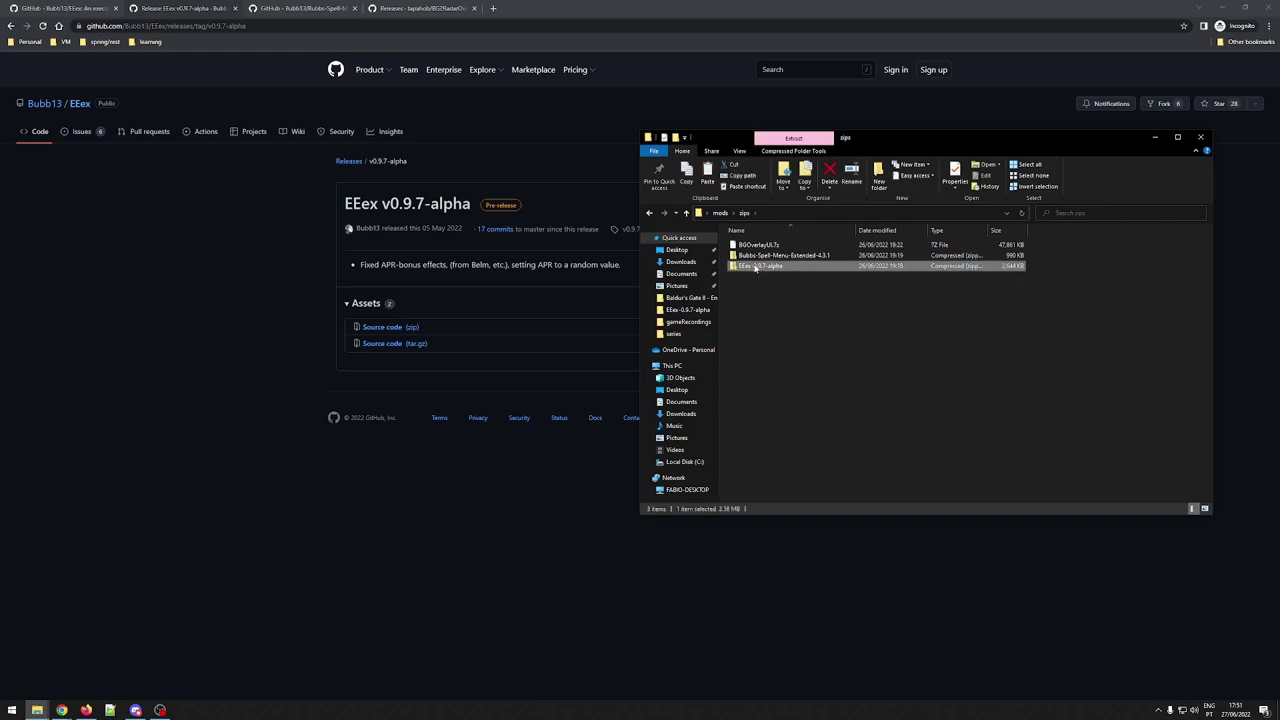
{"action": "left_click", "coordinate": [649, 213]}
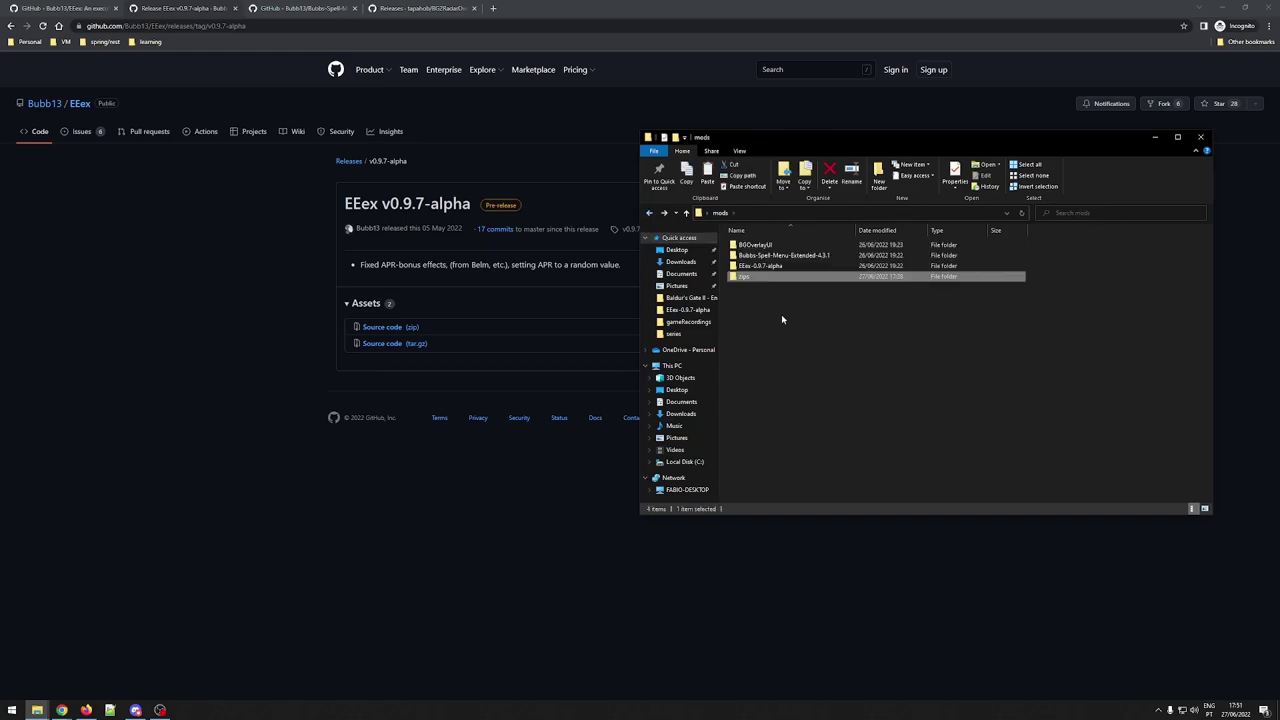
{"action": "left_click", "coordinate": [780, 267]}
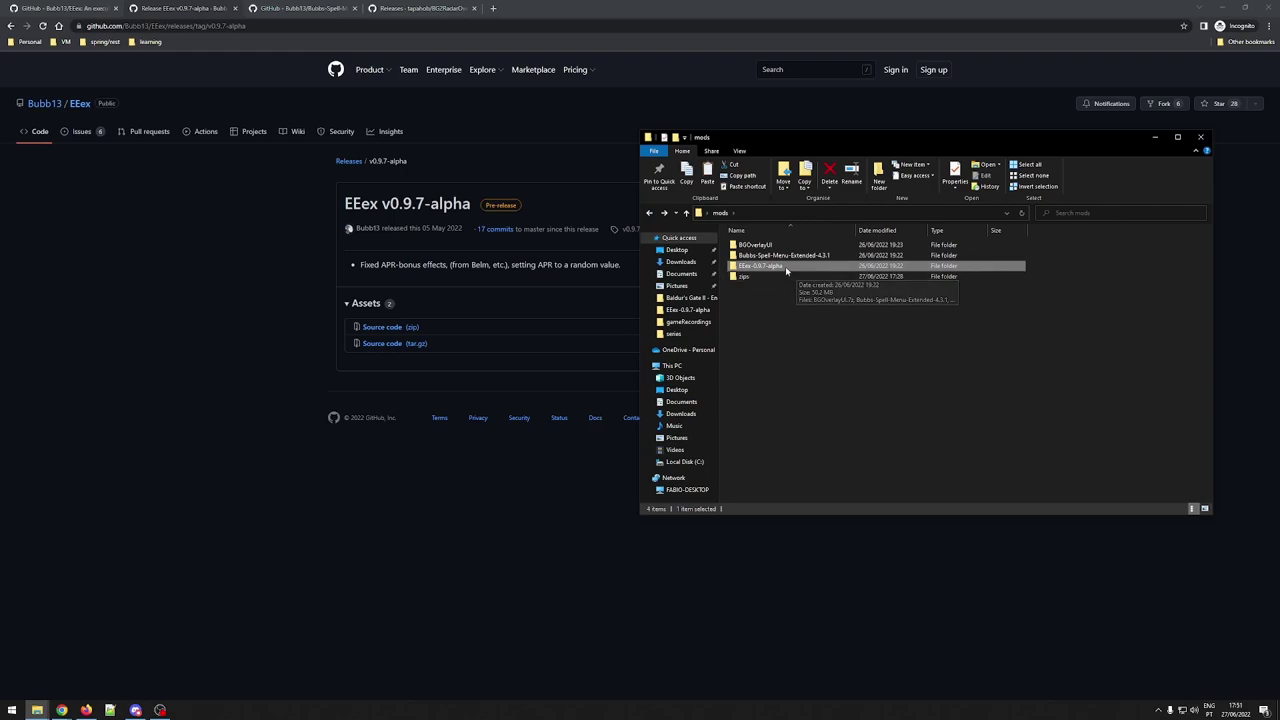
{"action": "double_click", "coordinate": [784, 267]}
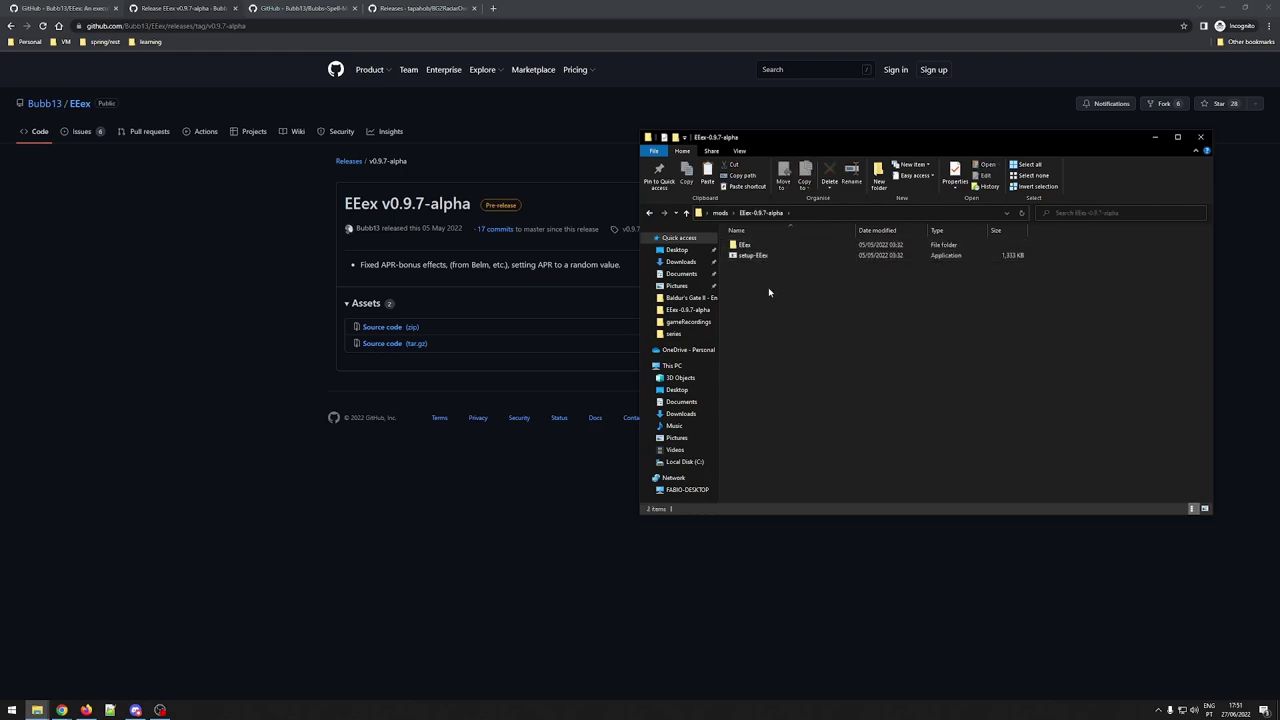
Open the Extended-v4.3.1 release of Bubbs-Spell-Menu-Extended in a new tab, and bring up the BG2RadarOverlay releases page
{"action": "left_click", "coordinate": [281, 9]}
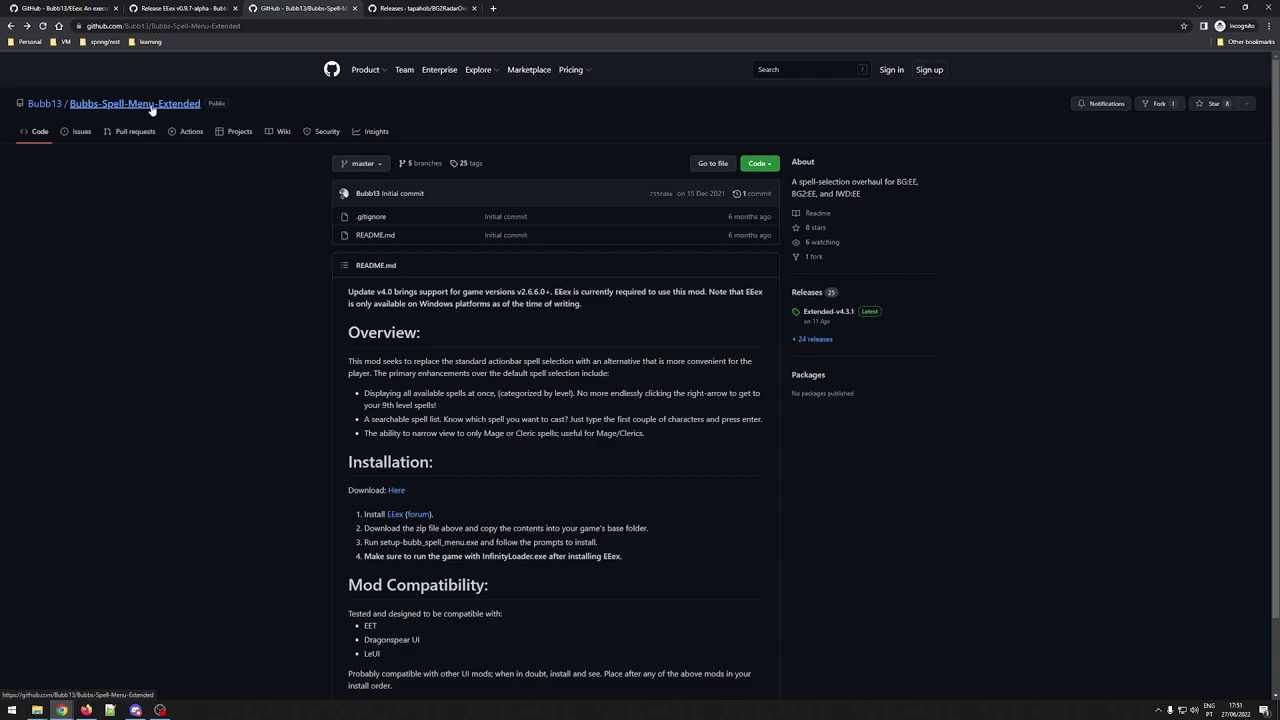
{"action": "mouse_move", "coordinate": [44, 108]}
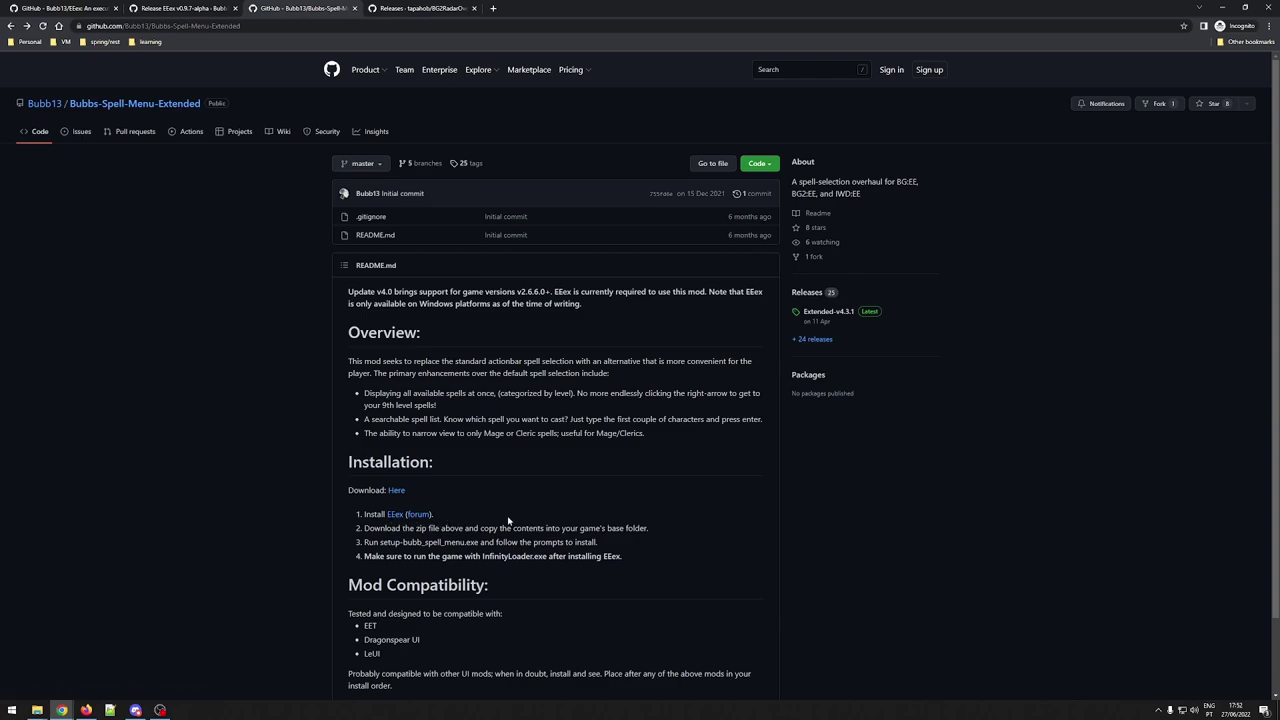
{"action": "middle_click", "coordinate": [829, 312]}
{"action": "left_click", "coordinate": [420, 9]}
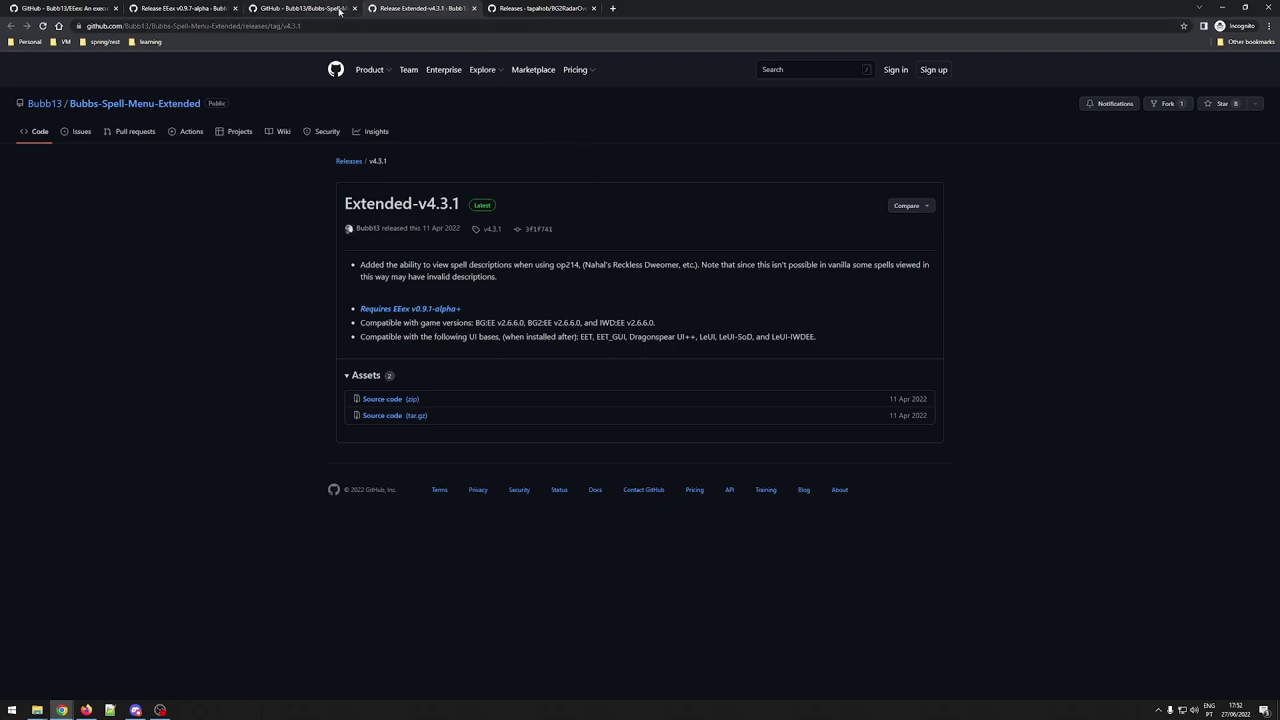
{"action": "mouse_move", "coordinate": [579, 69]}
{"action": "left_click", "coordinate": [541, 10]}
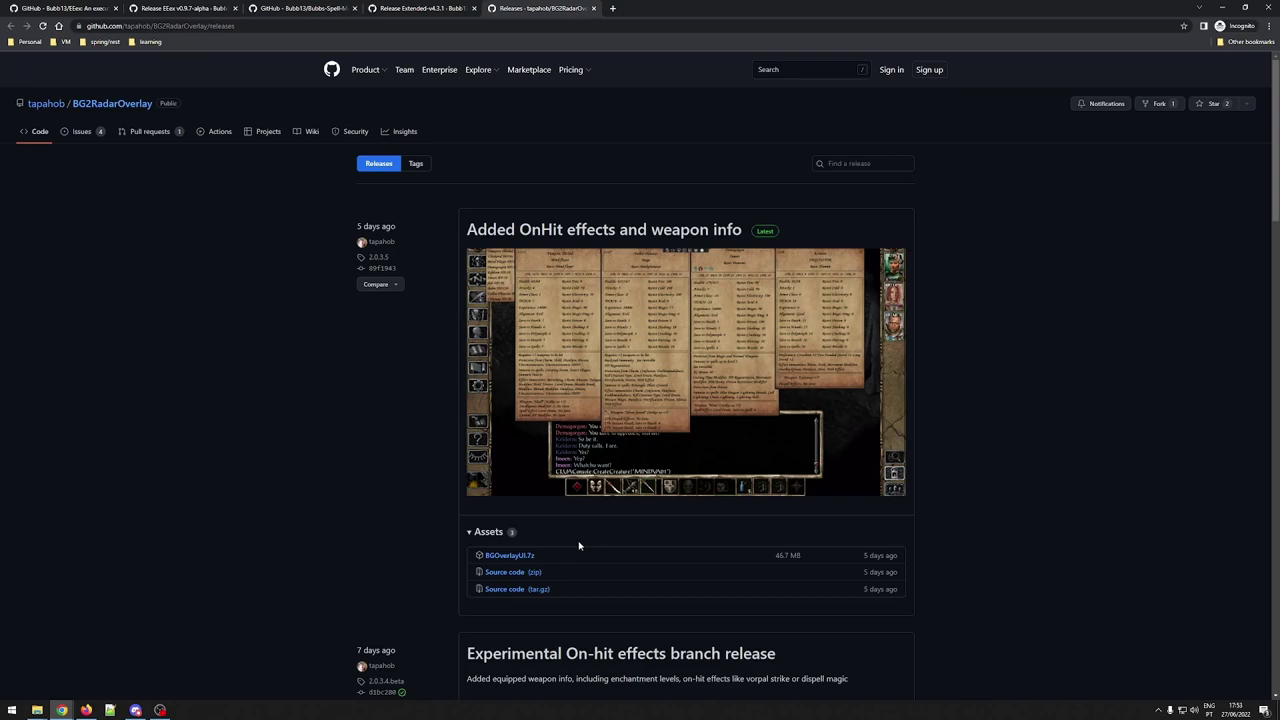
Switch to File Explorer, check the downloaded mod archives in the zips folder, and return to the mods folder
{"action": "left_click", "coordinate": [1222, 7]}
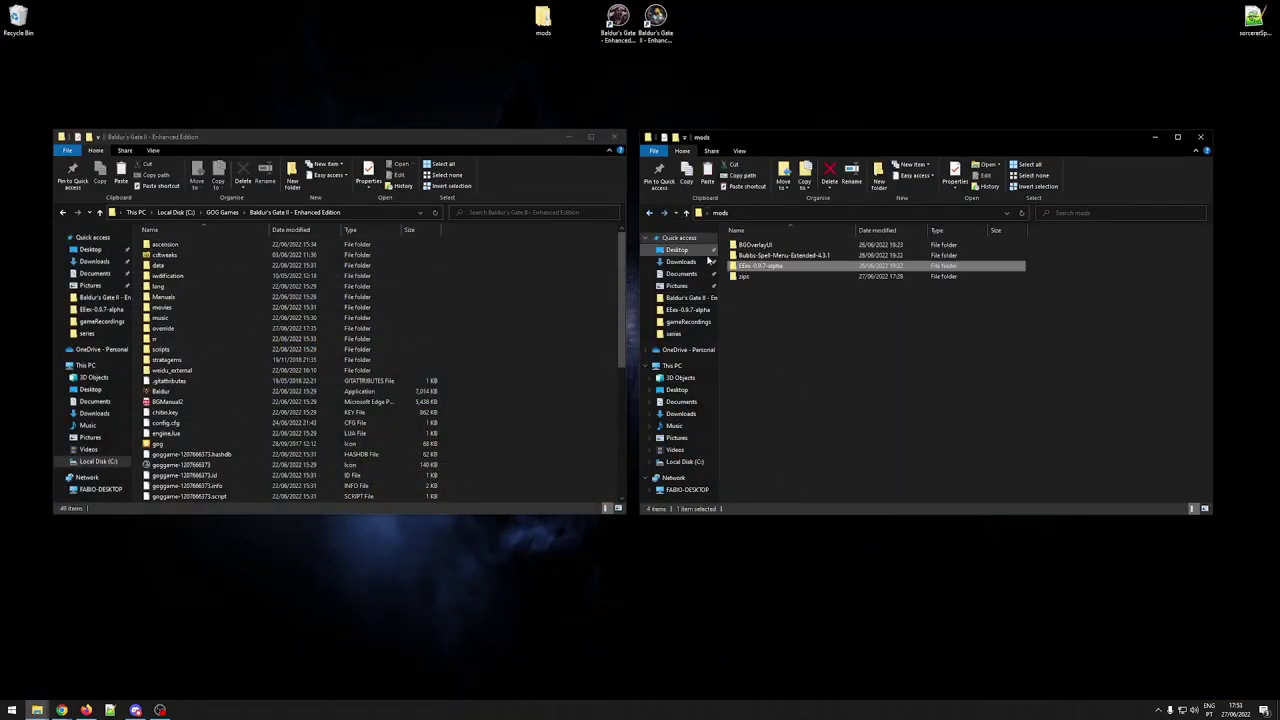
{"action": "double_click", "coordinate": [765, 276]}
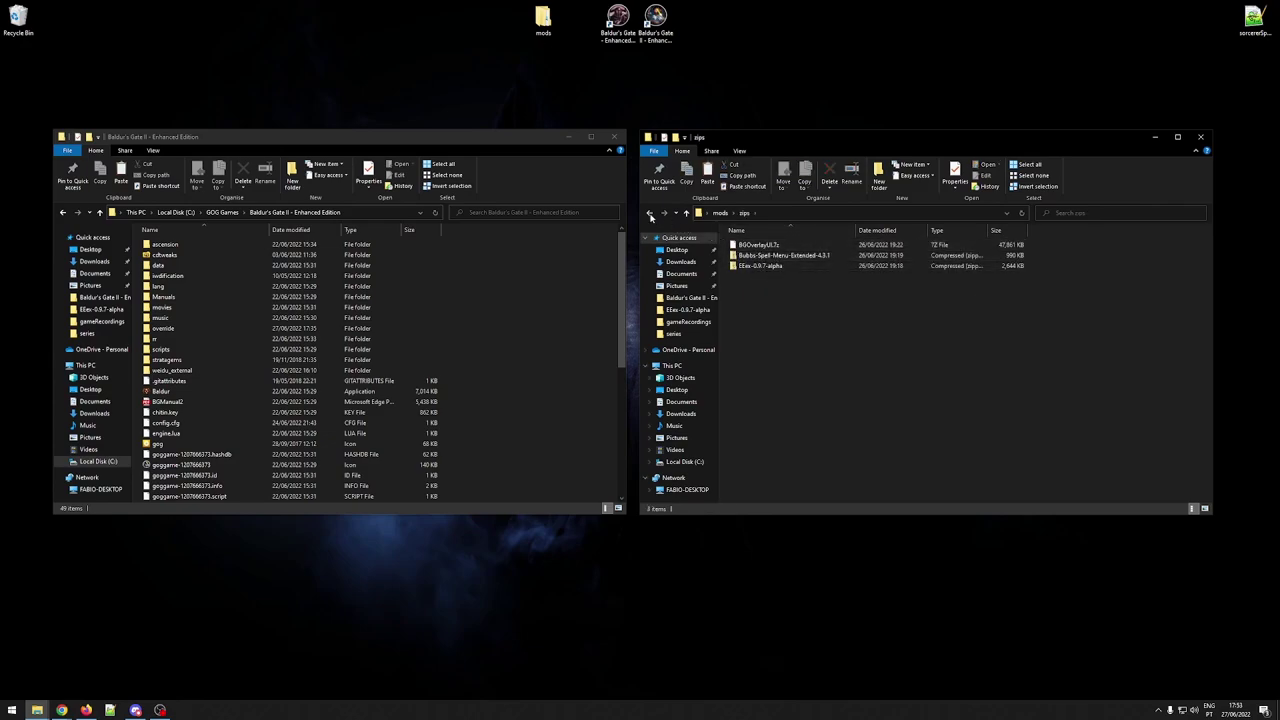
{"action": "left_click", "coordinate": [650, 214]}
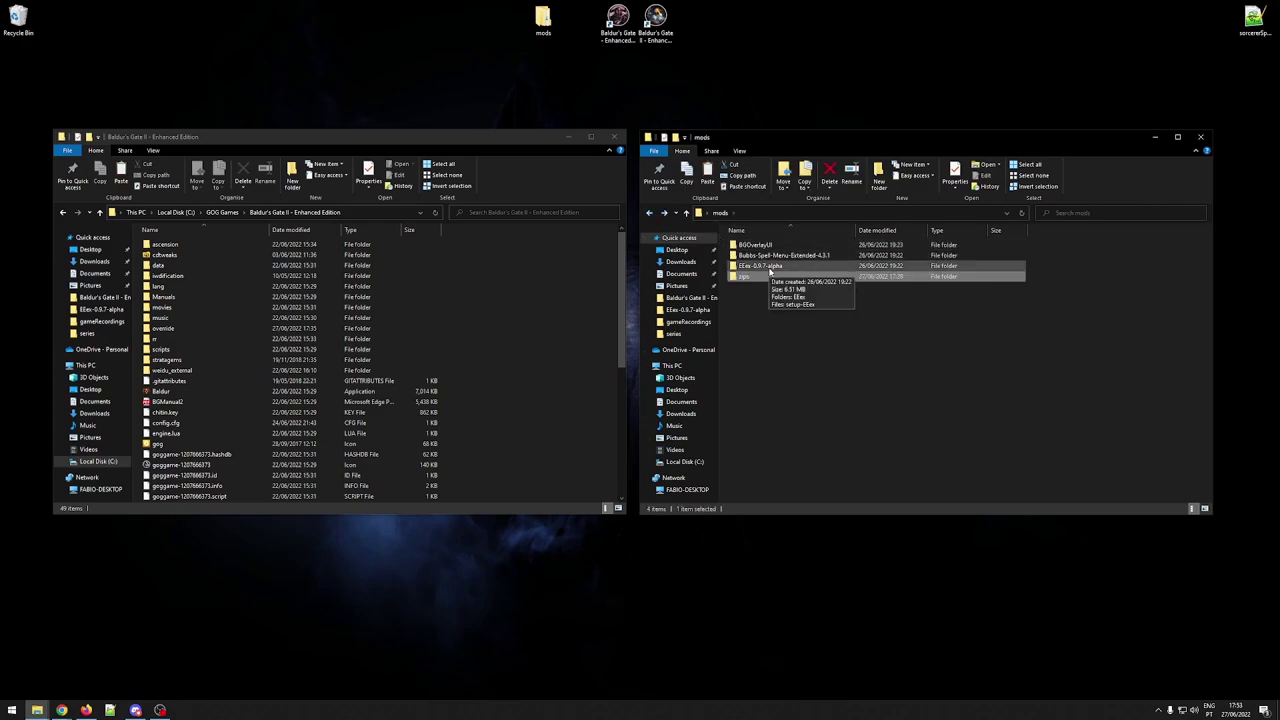
Copy the EEex folder and setup-EEex application from EEex-0.9.7-alpha into the Baldur's Gate II - Enhanced Edition game folder
{"action": "double_click", "coordinate": [771, 267]}
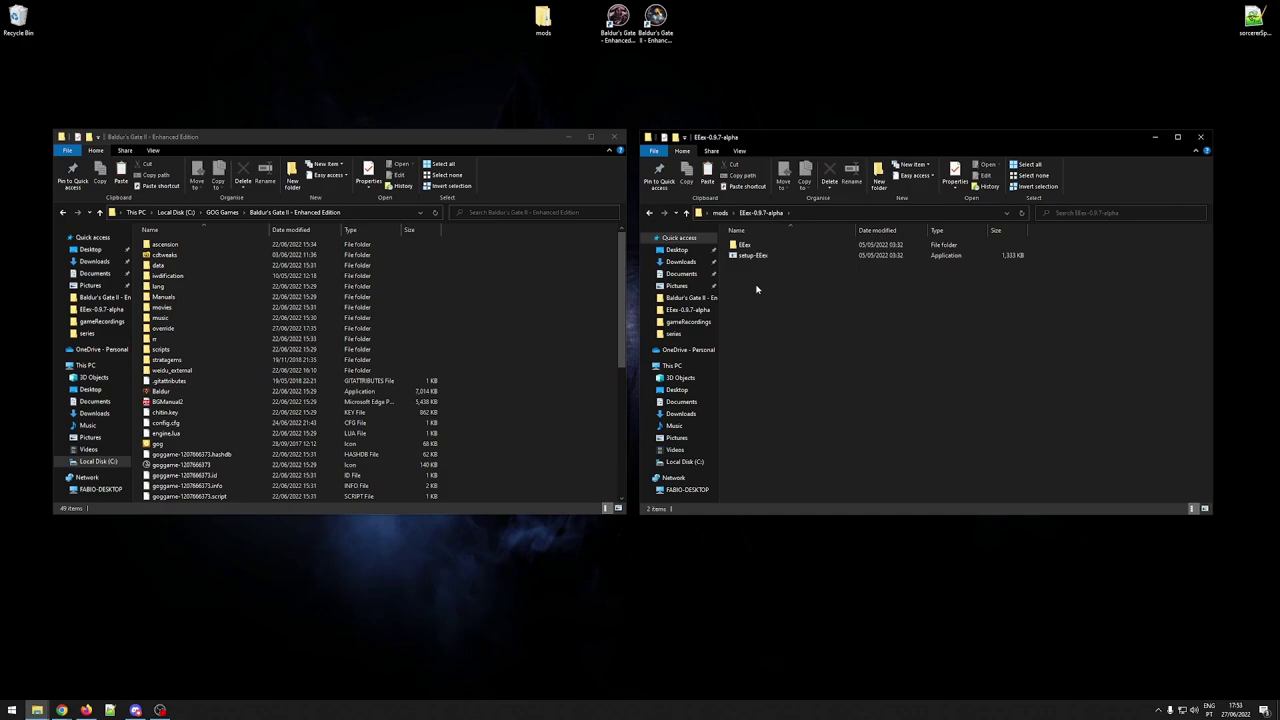
{"action": "left_click_drag", "start_coordinate": [748, 290], "coordinate": [751, 250]}
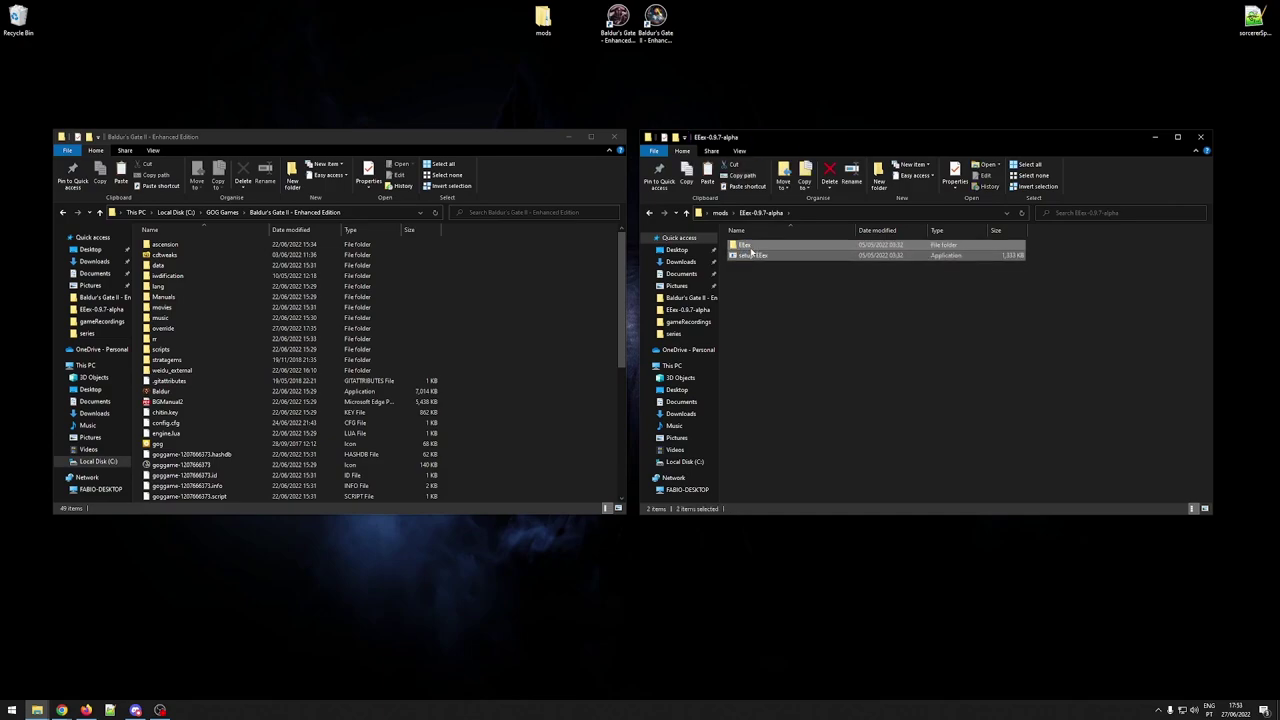
{"action": "right_click", "coordinate": [751, 250]}
{"action": "left_click", "coordinate": [788, 376]}
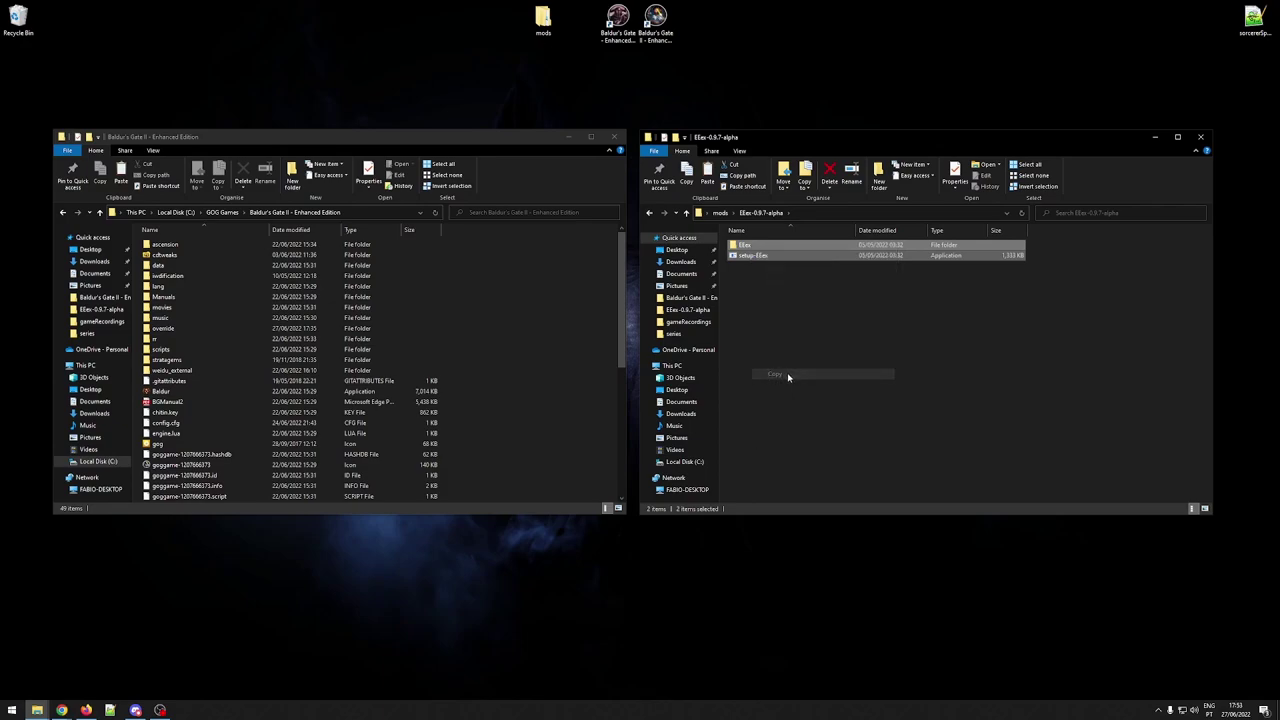
{"action": "left_click", "coordinate": [606, 346]}
{"action": "right_click", "coordinate": [547, 336]}
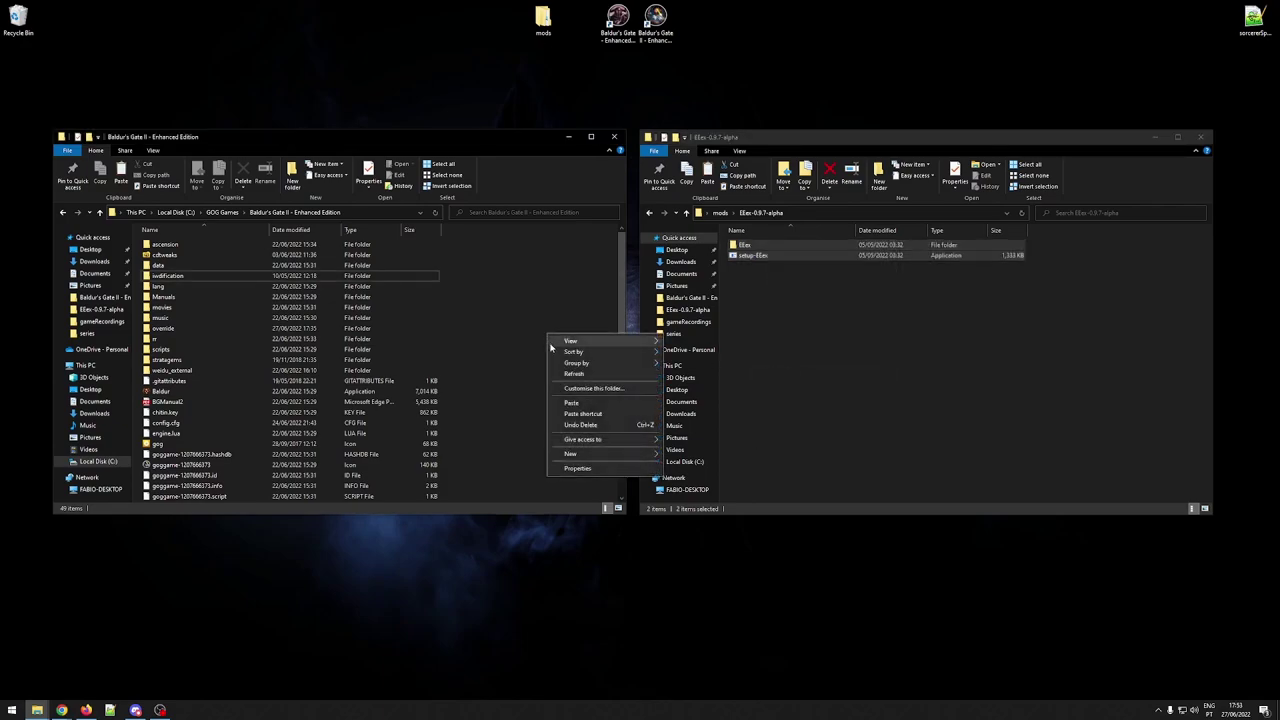
{"action": "left_click", "coordinate": [570, 404]}
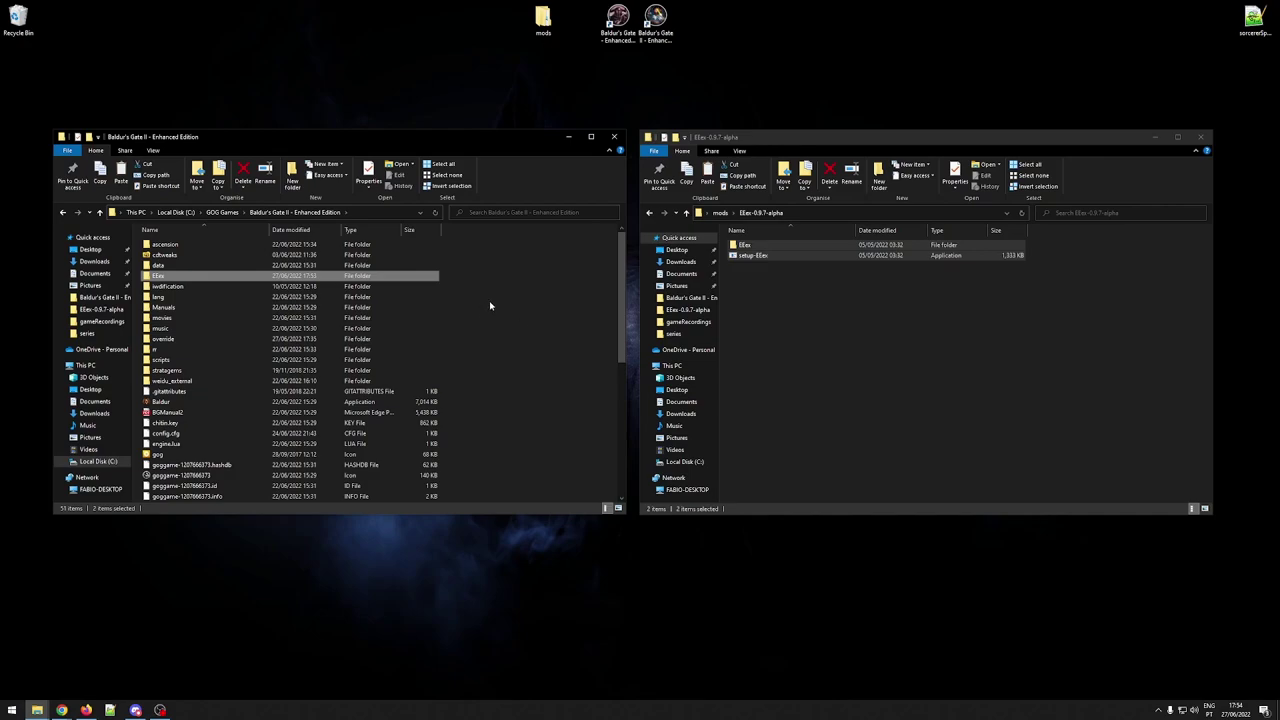
Run setup-EEex from the game folder, install the EEex, effect menu module and timer module components, and exit the installer
{"action": "scroll", "coordinate": [490, 306], "scroll_direction": "down", "scroll_amount": 1}
{"action": "scroll", "coordinate": [281, 320], "scroll_direction": "down", "scroll_amount": 5}
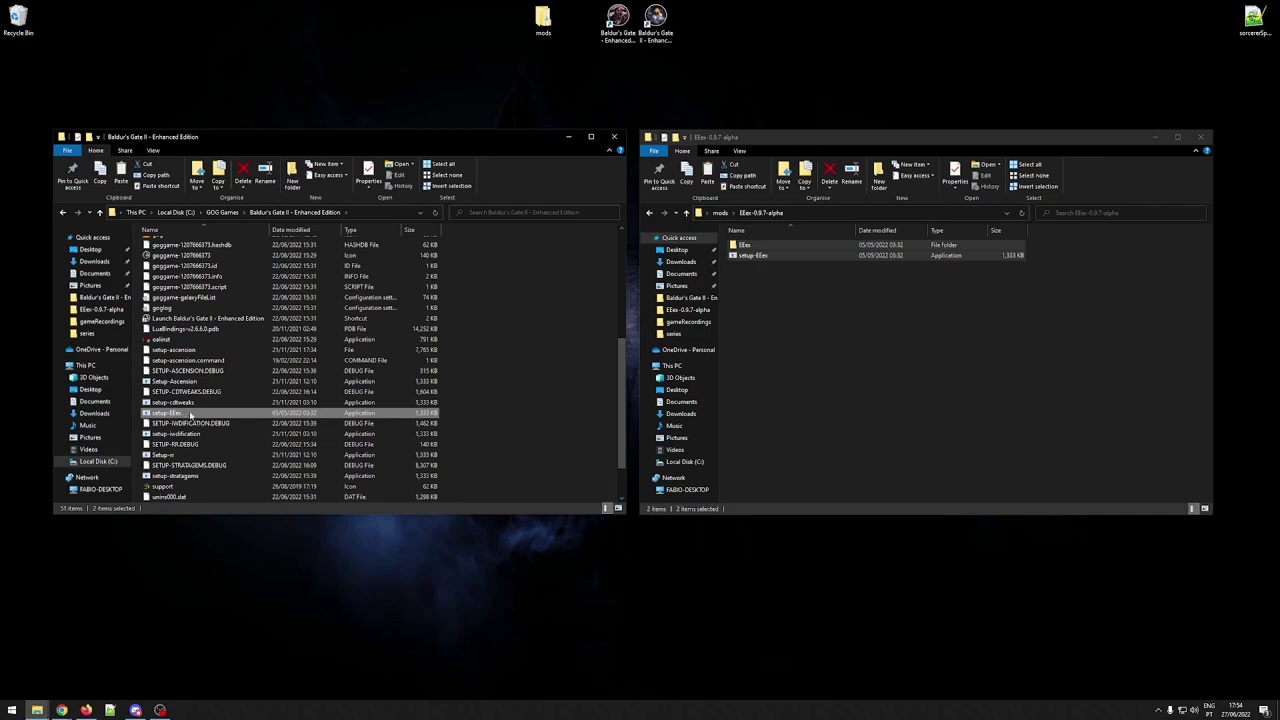
{"action": "double_click", "coordinate": [188, 414]}
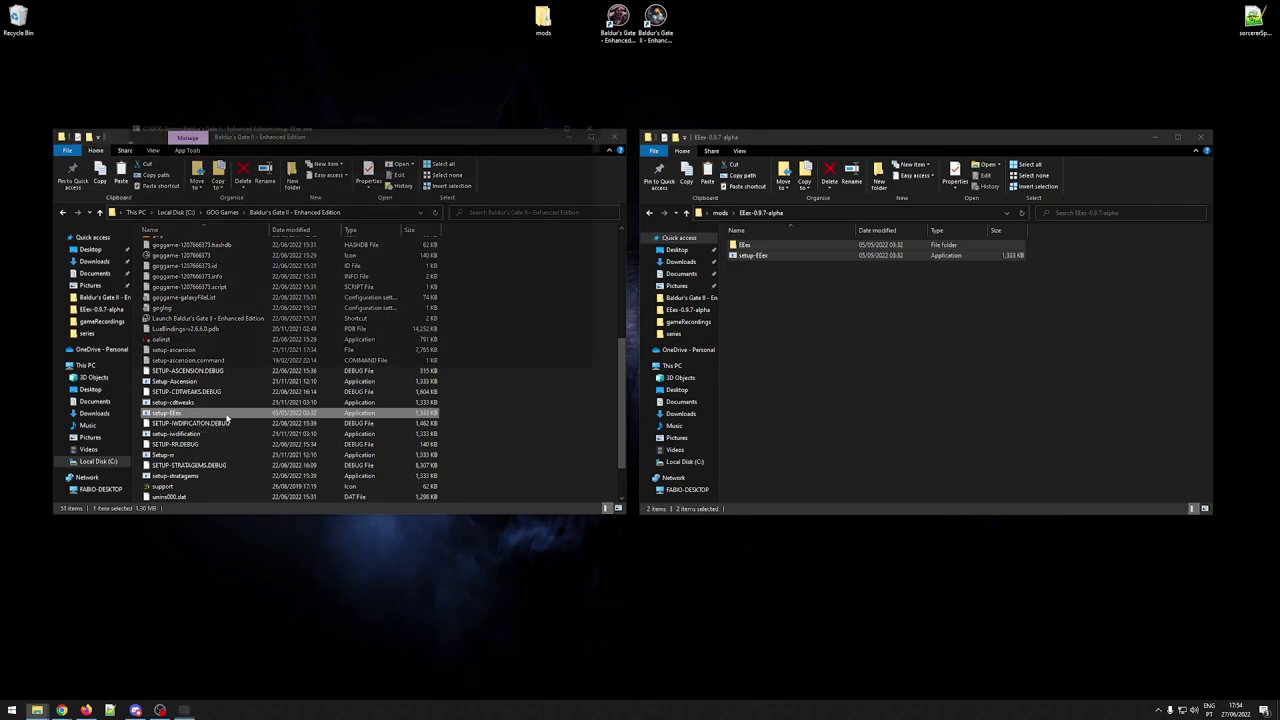
{"action": "left_click_drag", "start_coordinate": [432, 128], "coordinate": [548, 116]}
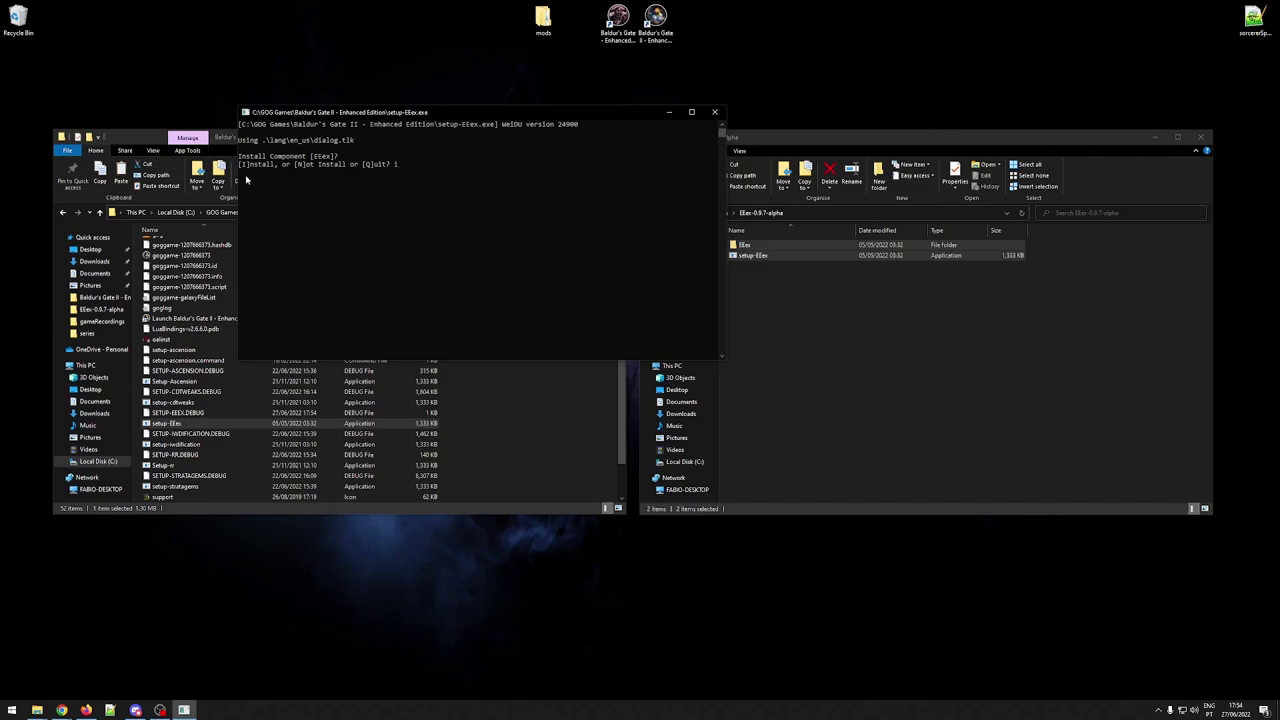
{"action": "key", "text": "Return"}
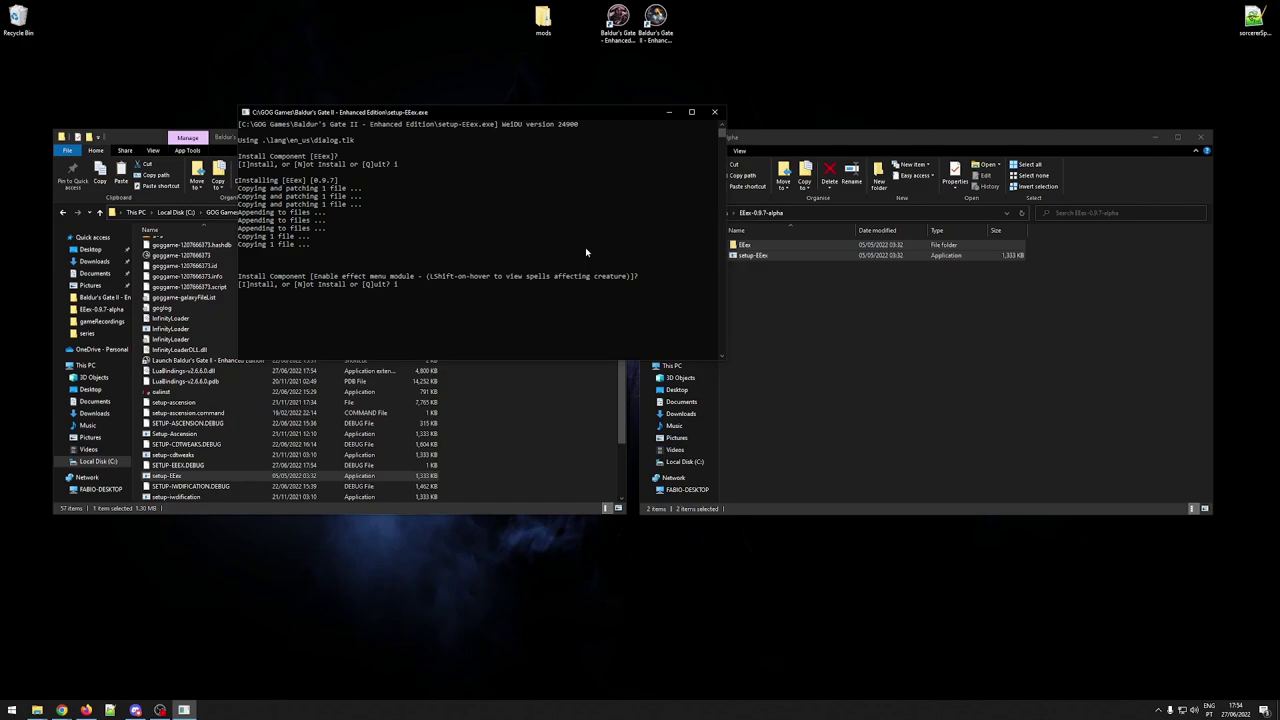
{"action": "key", "text": "Return"}
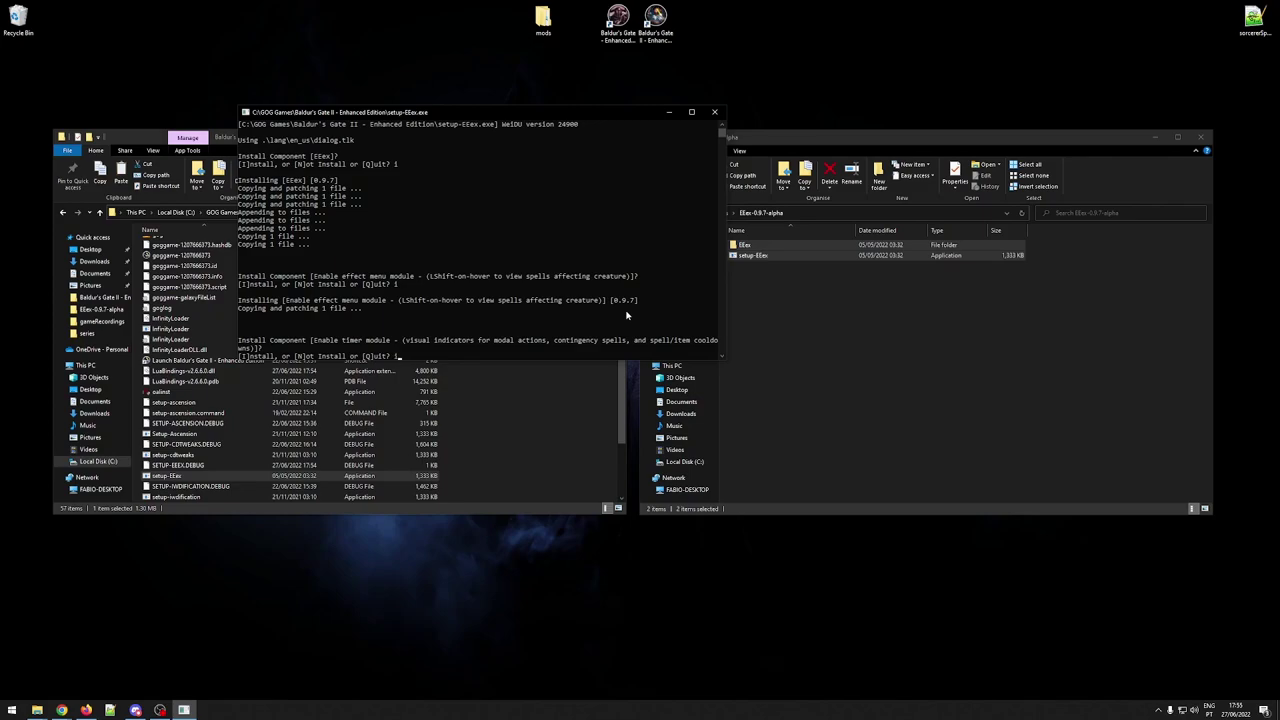
{"action": "key", "text": "Return"}
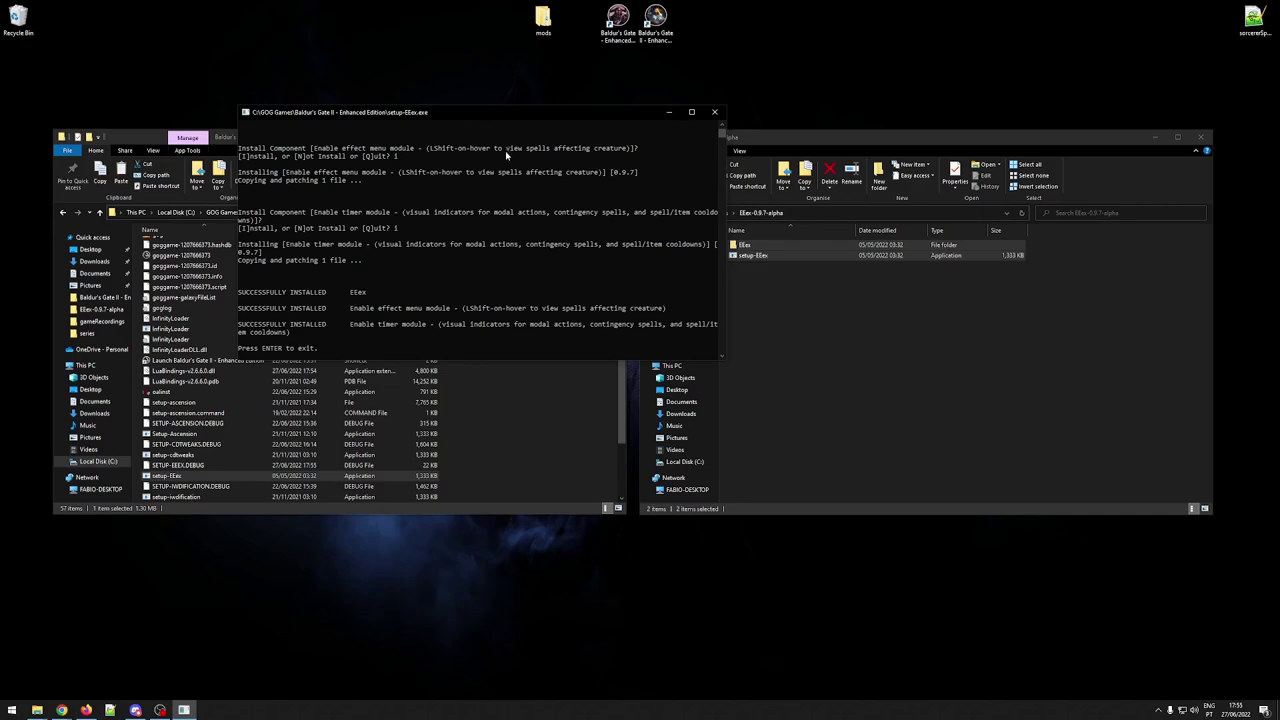
{"action": "key", "text": "Return"}
Copy the bubb_spell_menu_extended folder and its setup application from Bubbs-Spell-Menu-Extended-4.3.1 into the Baldur's Gate II game folder
{"action": "left_click", "coordinate": [776, 256]}
{"action": "key", "text": "alt+Up"}
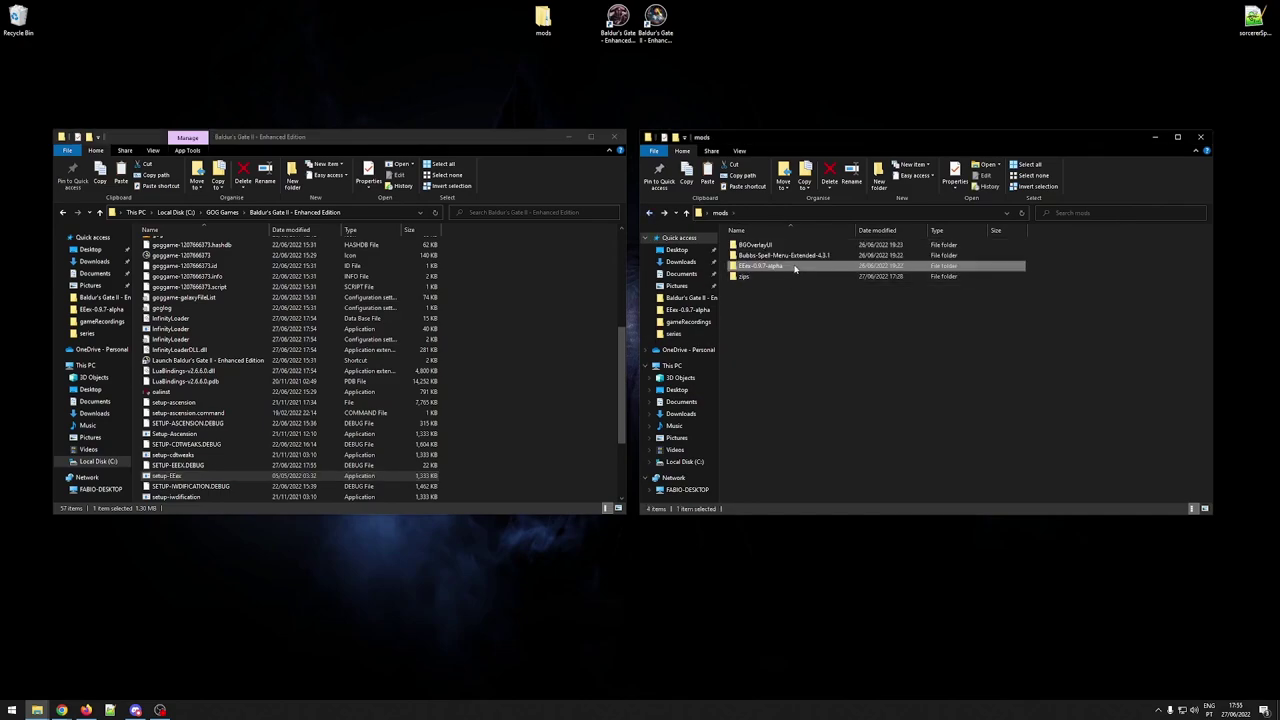
{"action": "double_click", "coordinate": [785, 256]}
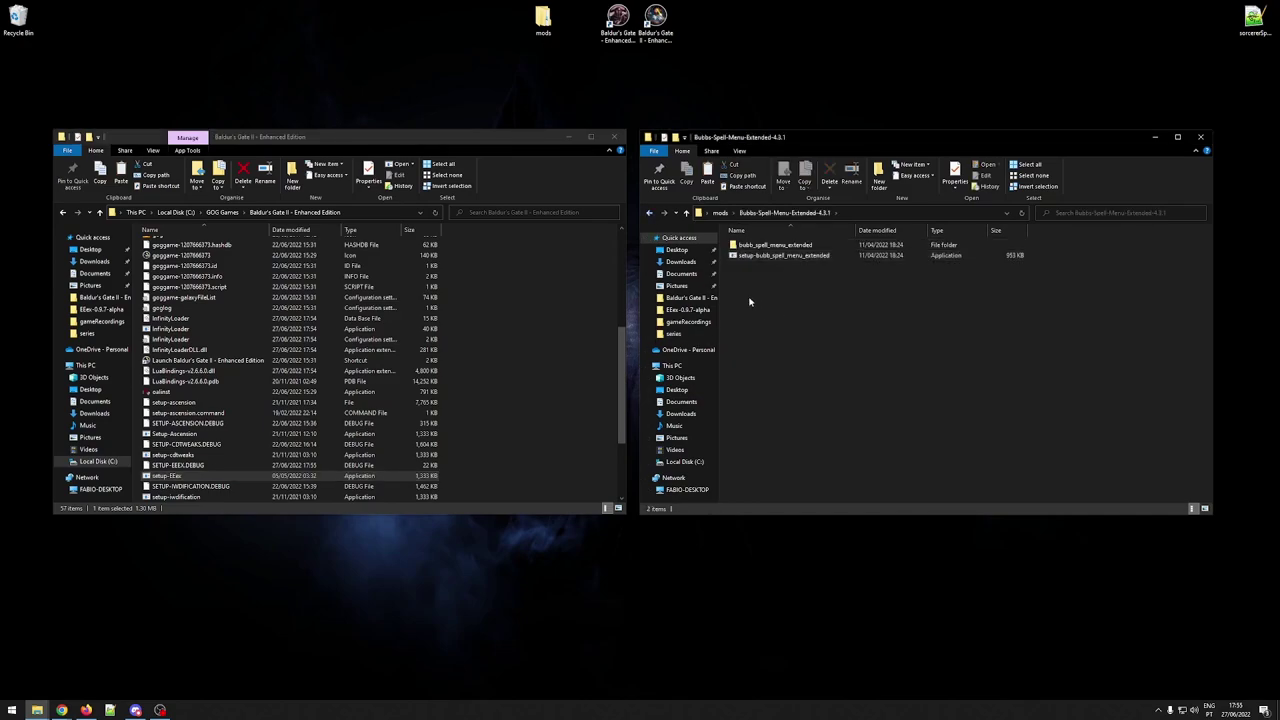
{"action": "left_click", "coordinate": [760, 256]}
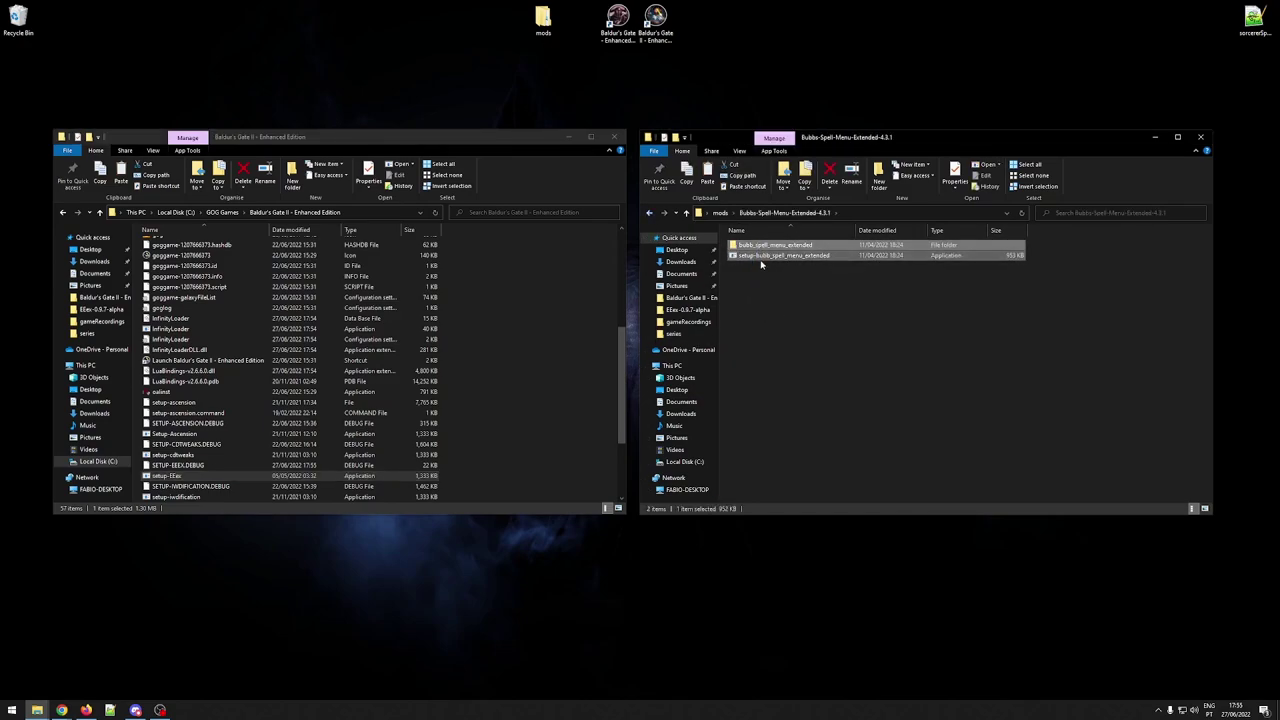
{"action": "left_click", "coordinate": [760, 246], "text": "shift"}
{"action": "right_click", "coordinate": [760, 252]}
{"action": "left_click", "coordinate": [785, 349]}
{"action": "right_click", "coordinate": [557, 332]}
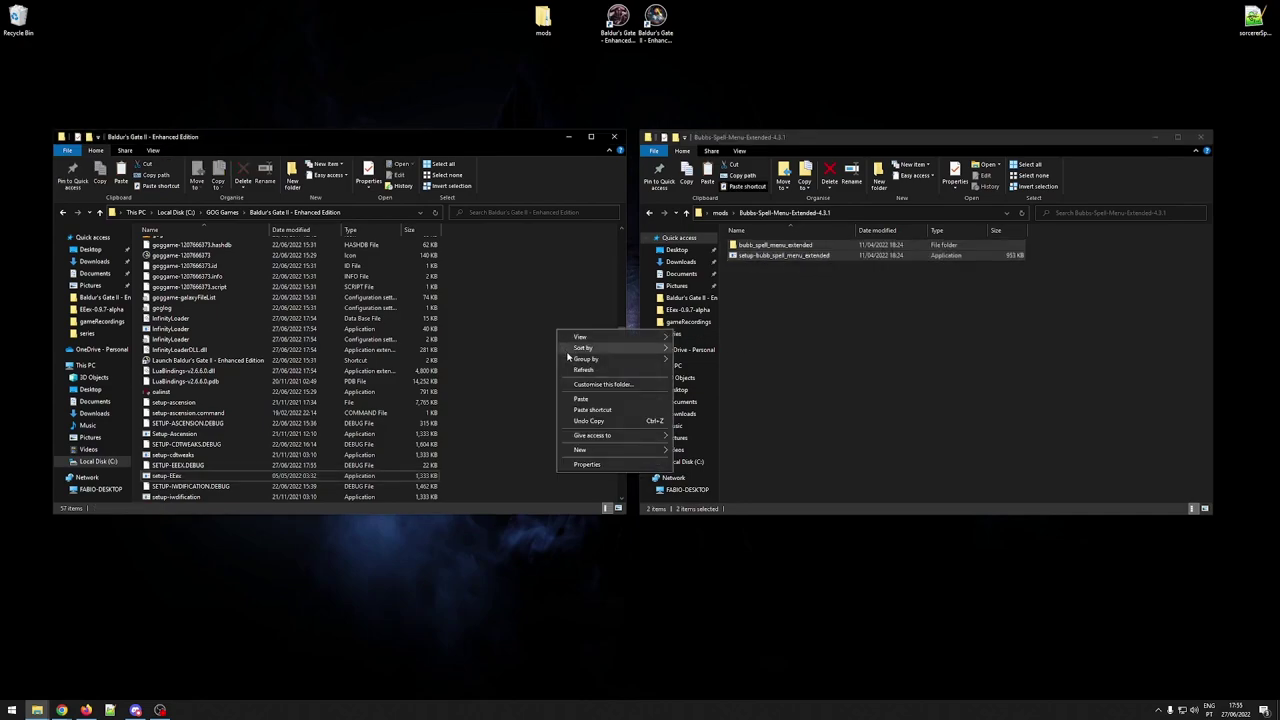
{"action": "left_click", "coordinate": [580, 398]}
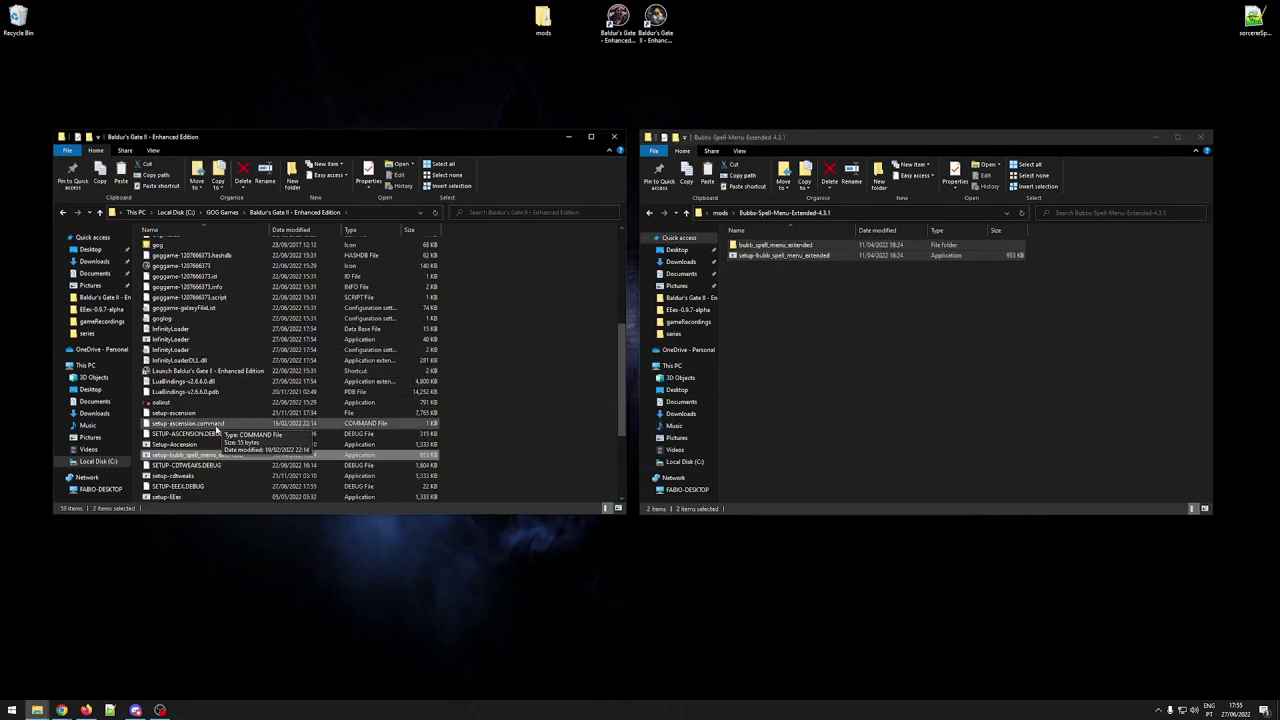
Run setup-bubb_spell_menu_extended from the game folder, install the Bubb's Spell Menu Extended component, and exit the installer
{"action": "double_click", "coordinate": [228, 456]}
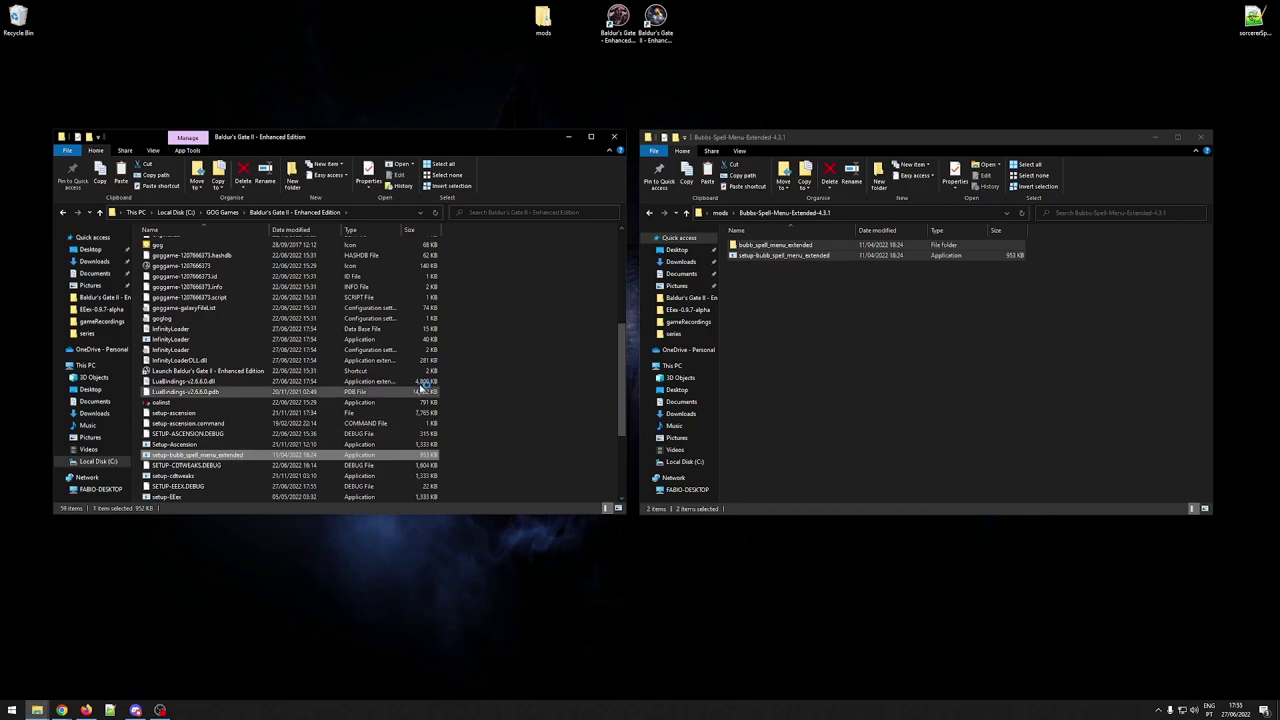
{"action": "left_click_drag", "start_coordinate": [412, 130], "coordinate": [517, 96]}
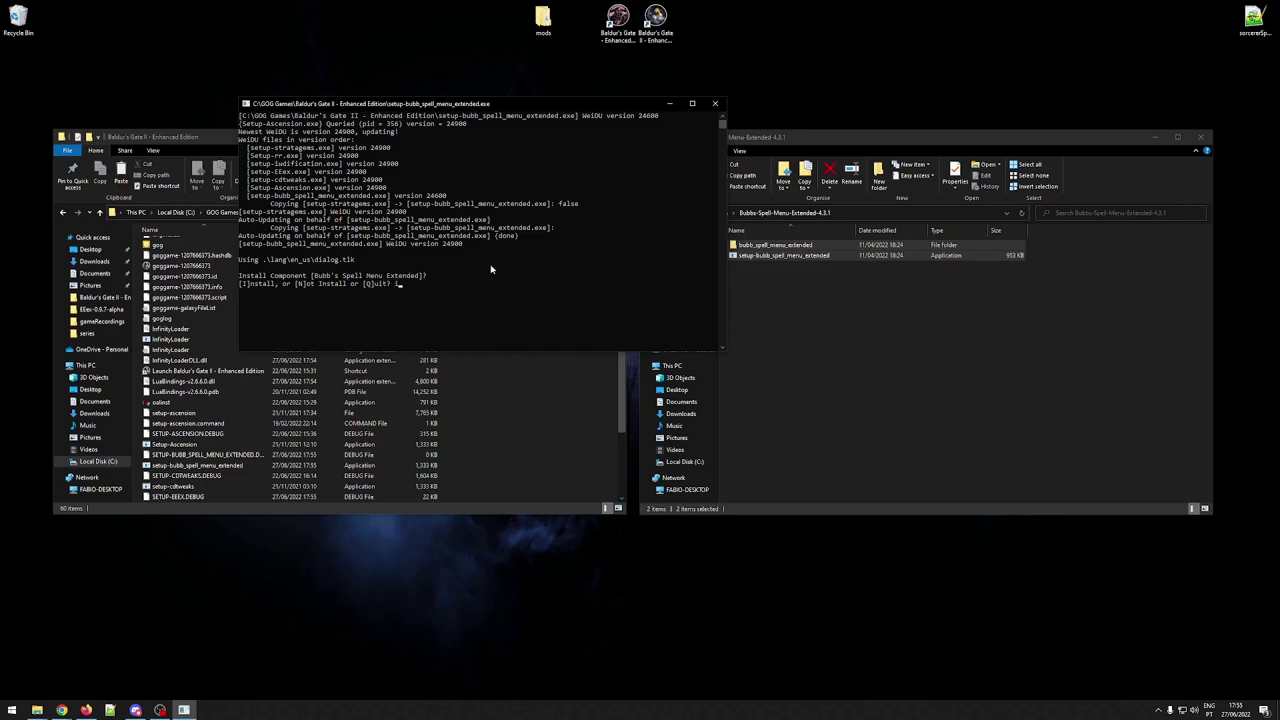
{"action": "key", "text": "Return"}
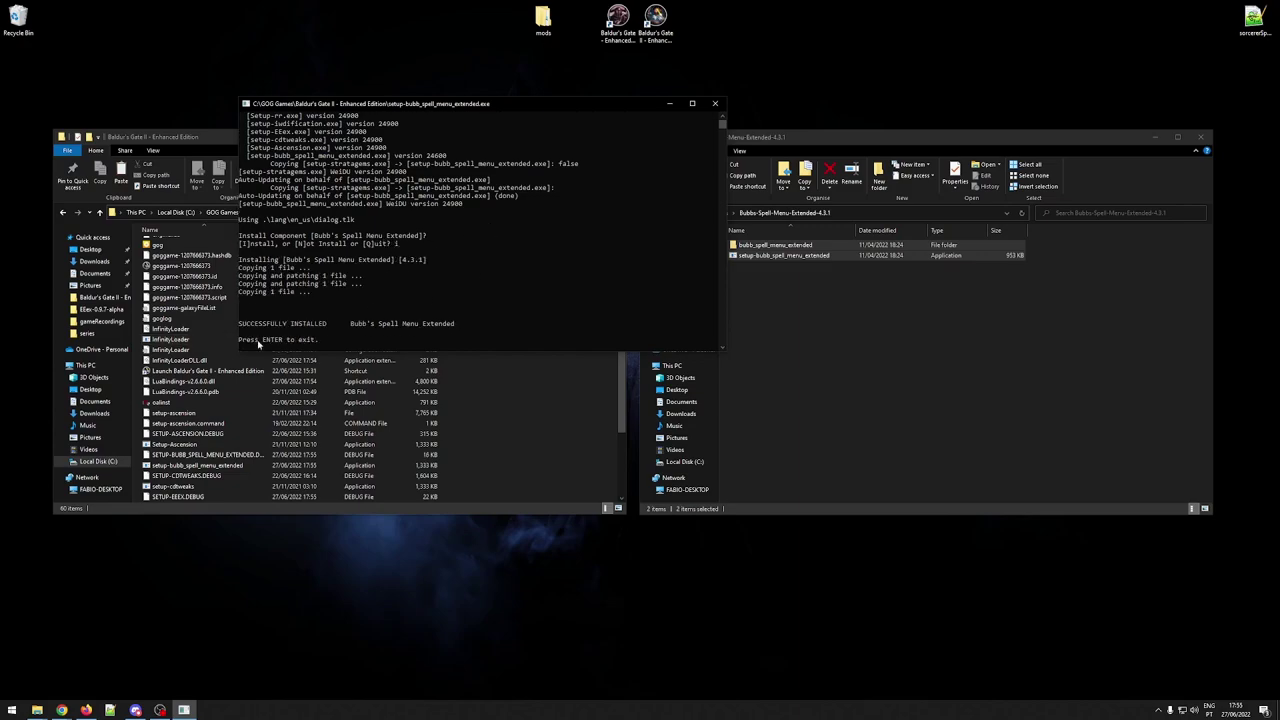
{"action": "key", "text": "Return"}
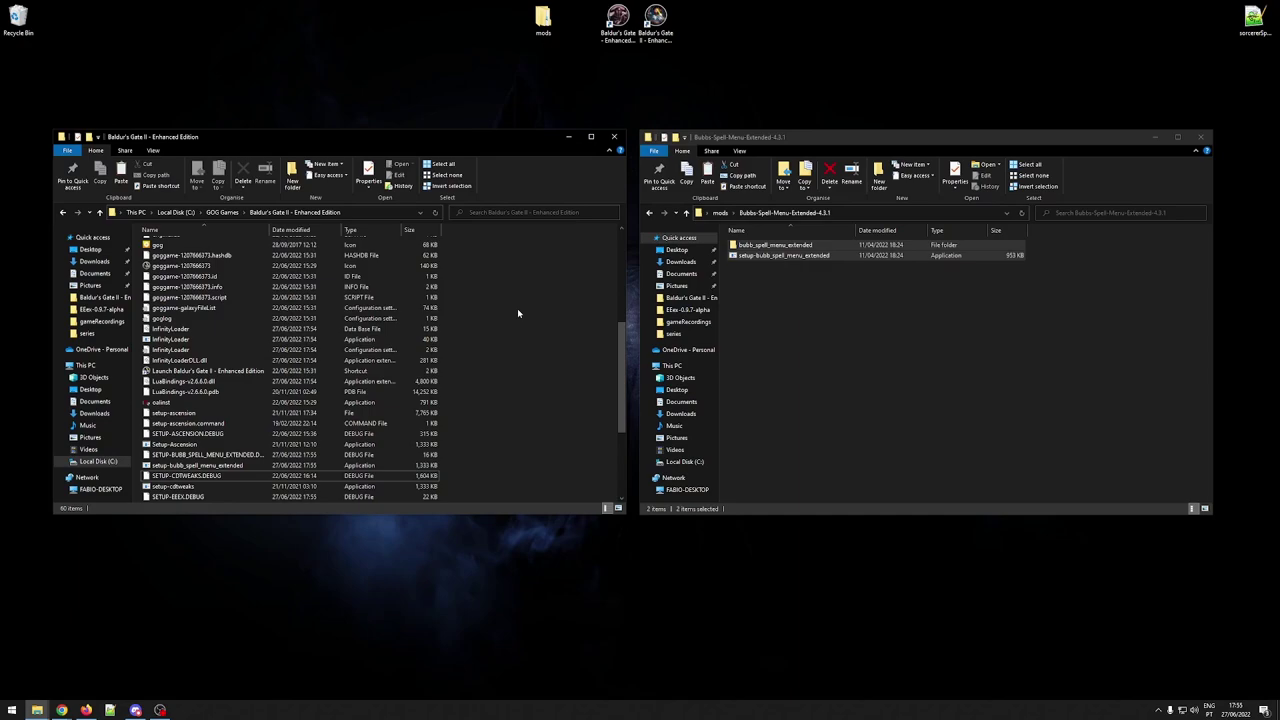
Copy the BGOverlayUI application from the BGOverlayUI folder in mods into the Baldur's Gate II game folder
{"action": "left_click", "coordinate": [650, 213]}
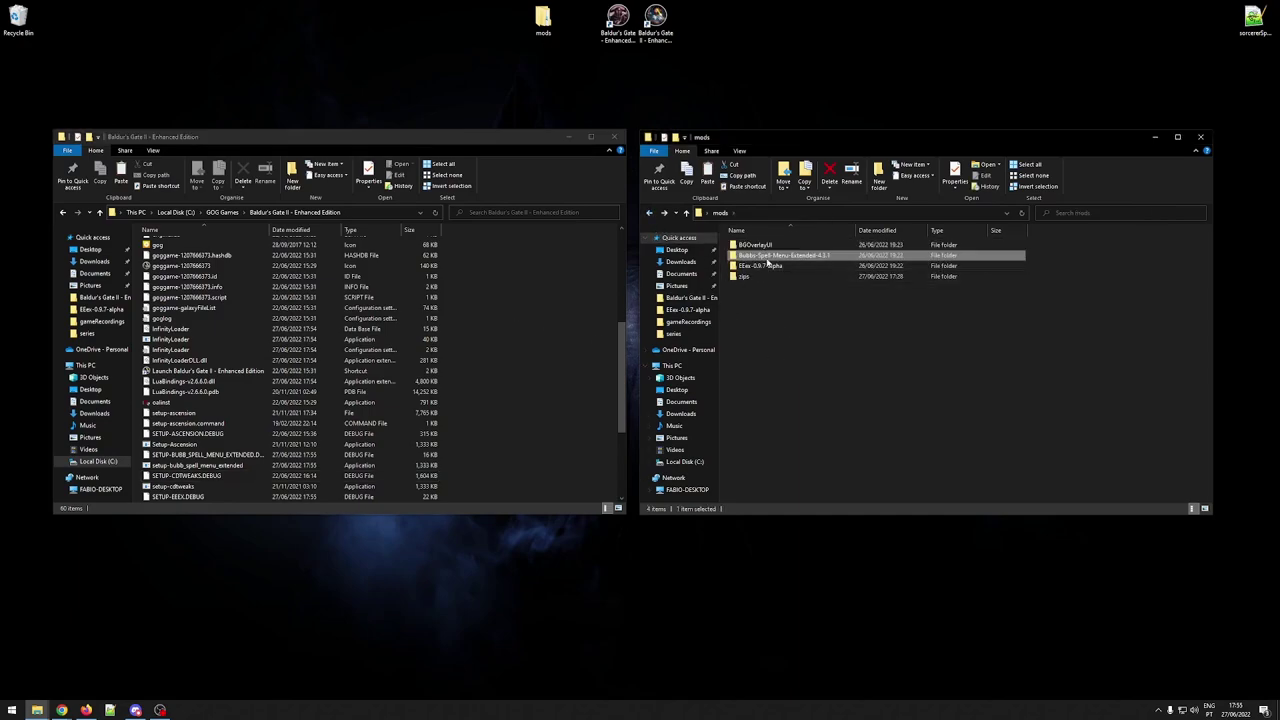
{"action": "double_click", "coordinate": [770, 246]}
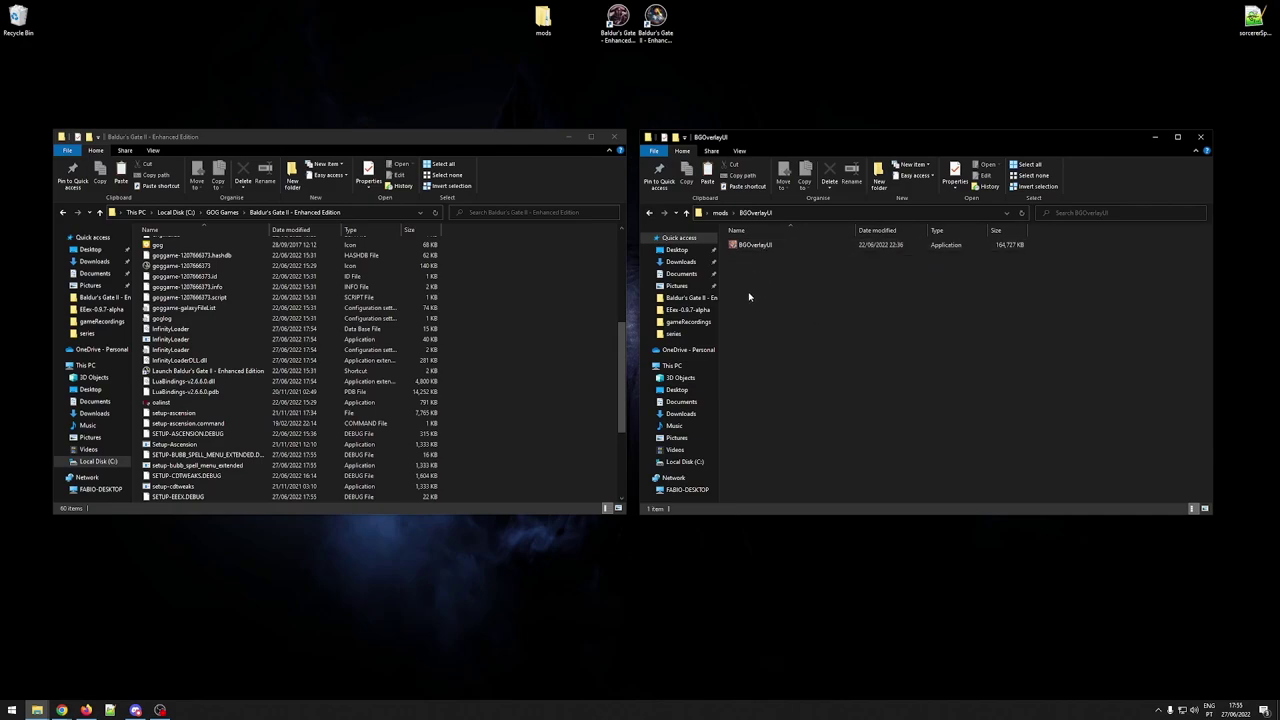
{"action": "left_click", "coordinate": [757, 246]}
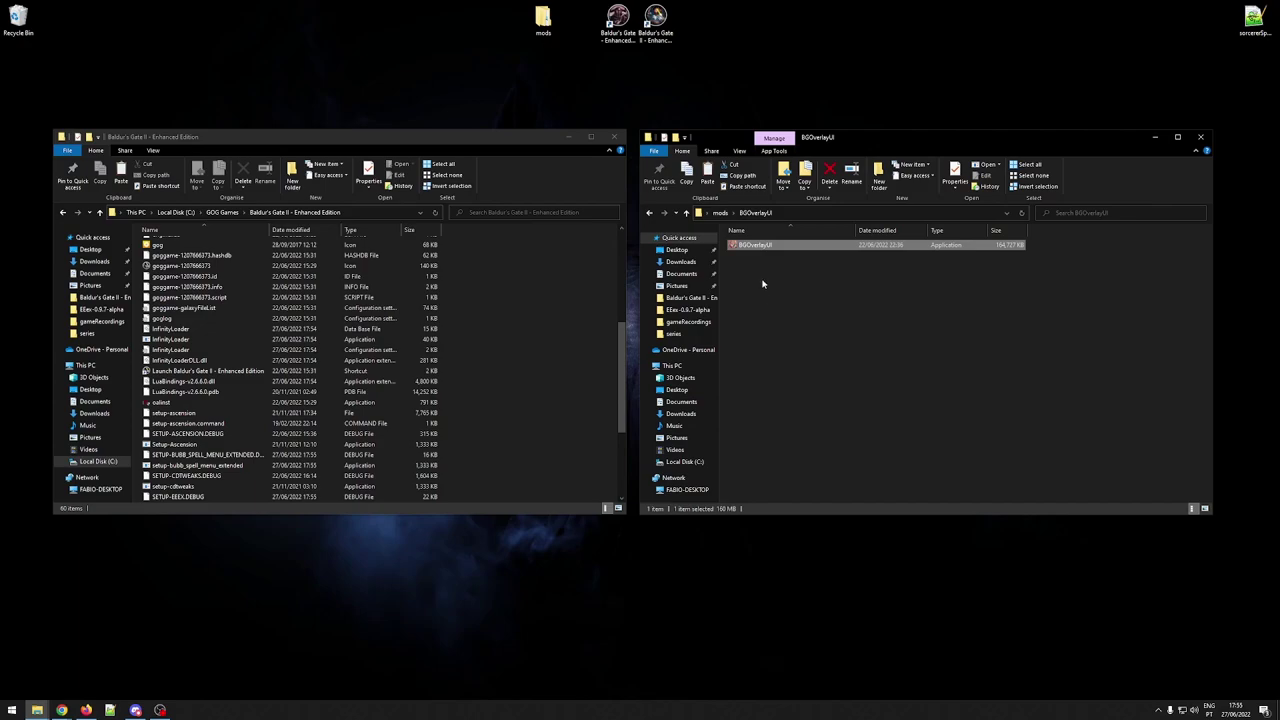
{"action": "right_click", "coordinate": [757, 247]}
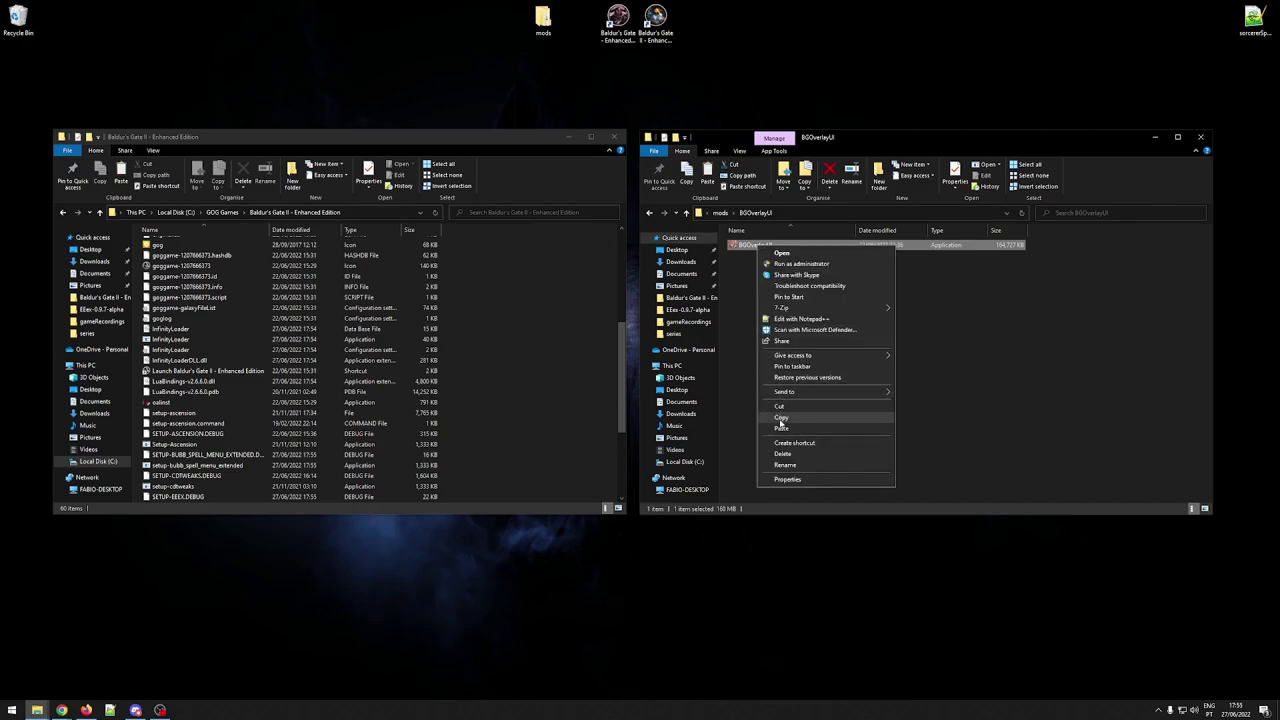
{"action": "left_click", "coordinate": [781, 423]}
{"action": "left_click", "coordinate": [547, 350]}
{"action": "right_click", "coordinate": [531, 343]}
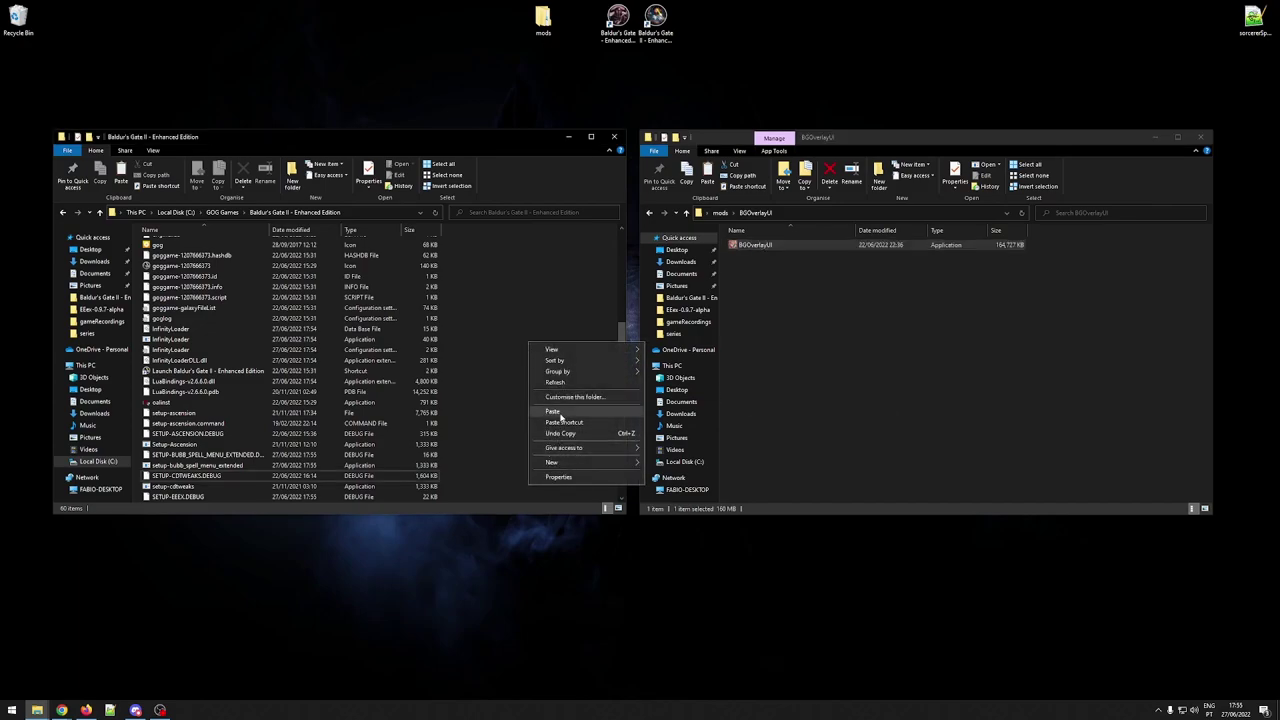
{"action": "left_click", "coordinate": [555, 412]}
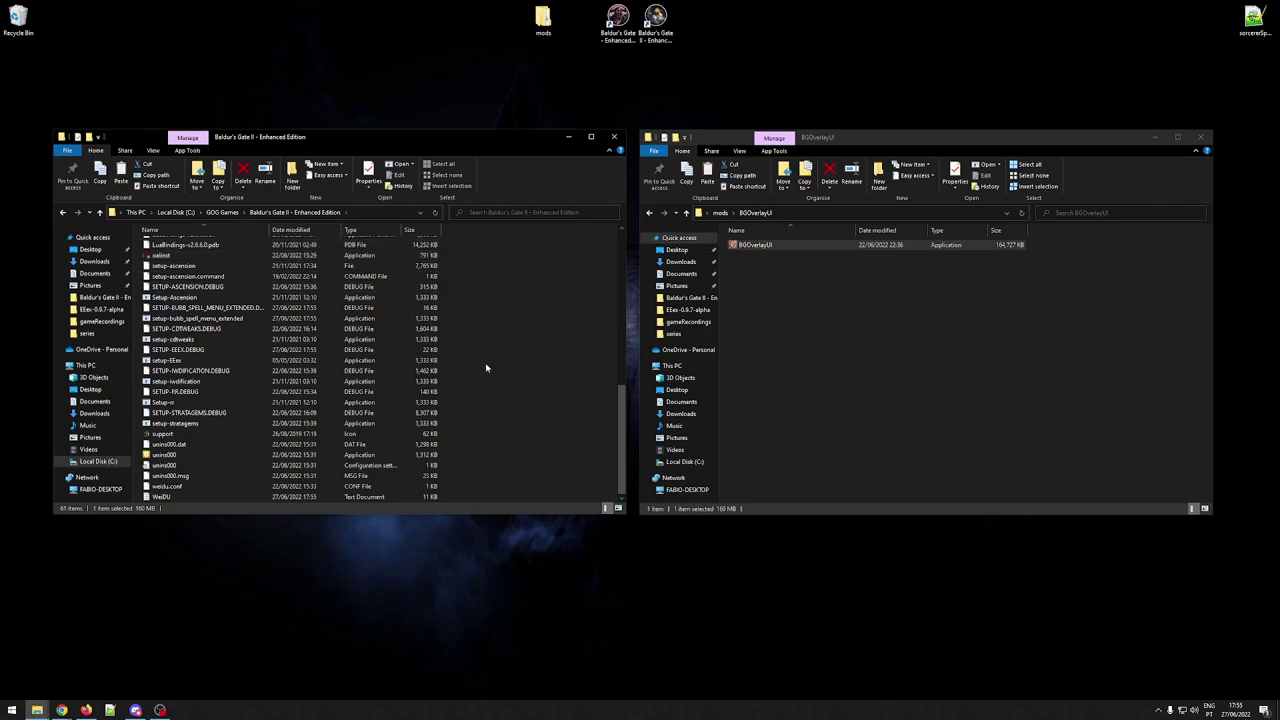
{"action": "scroll", "coordinate": [486, 368], "scroll_direction": "up", "scroll_amount": 10}
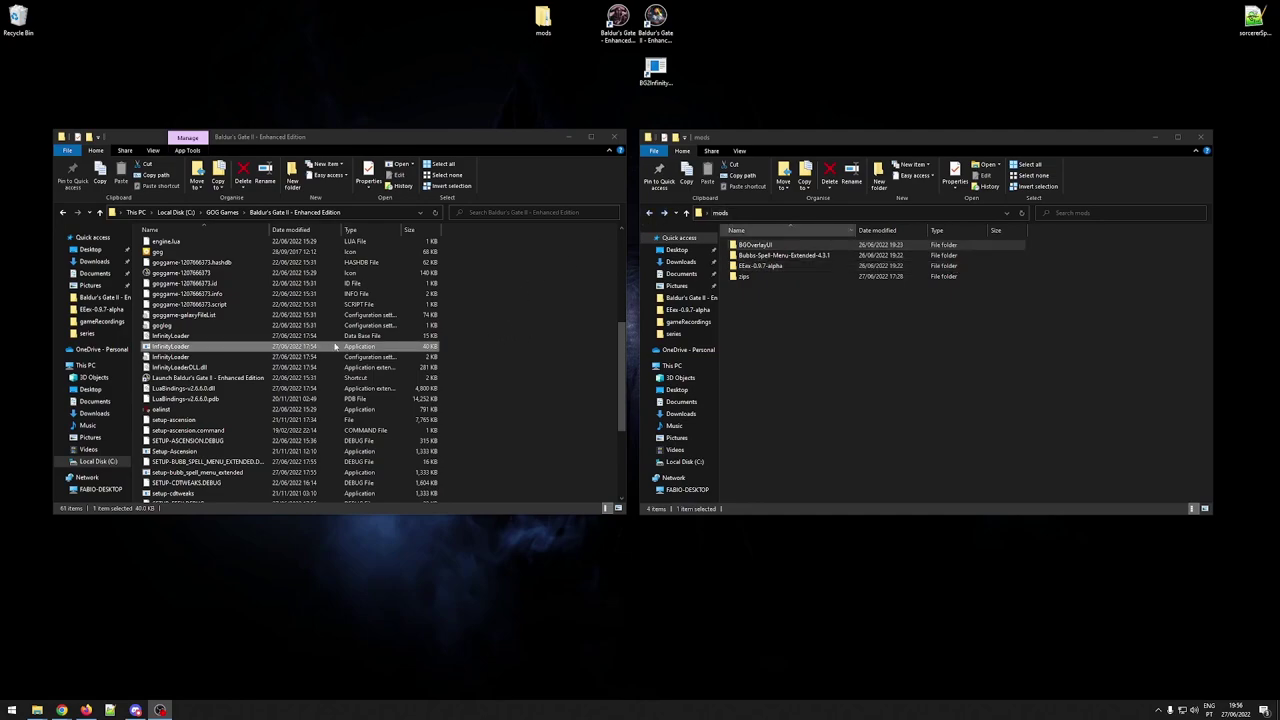
Locate the InfinityLoader application in the game folder, and review the Function section of the EEex README in Chrome
{"action": "left_click", "coordinate": [428, 346]}
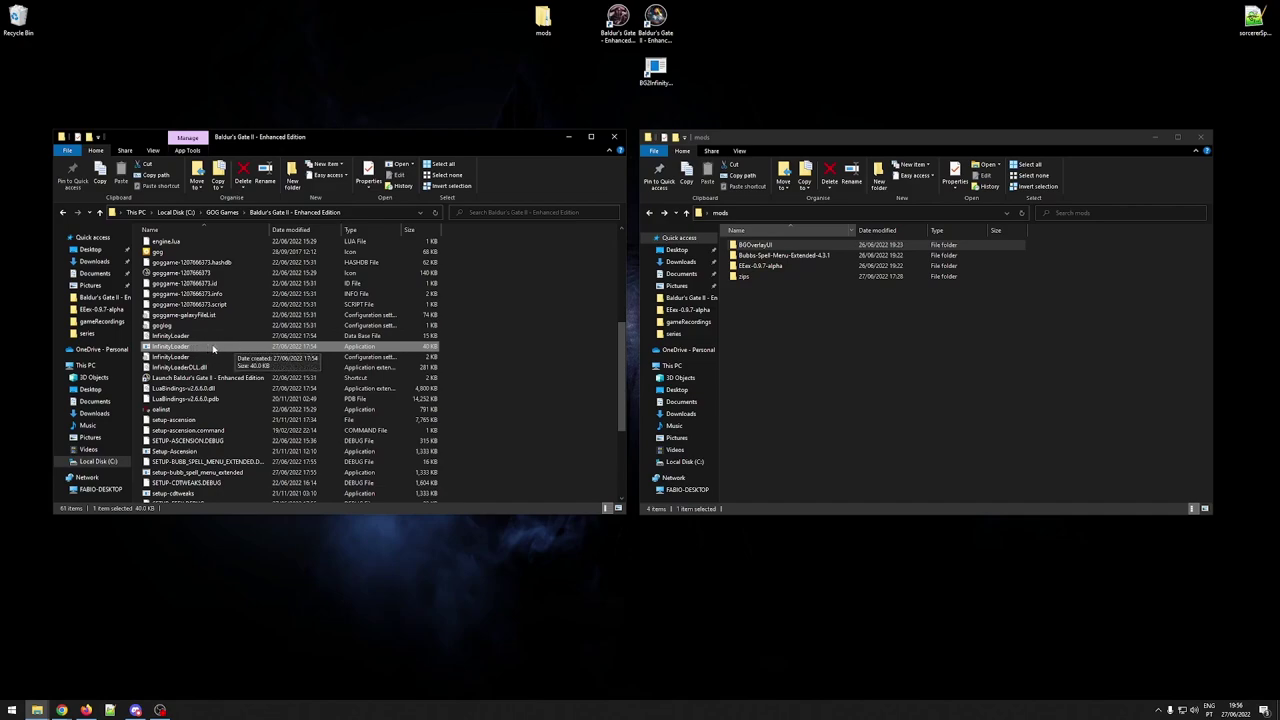
{"action": "left_click", "coordinate": [37, 709]}
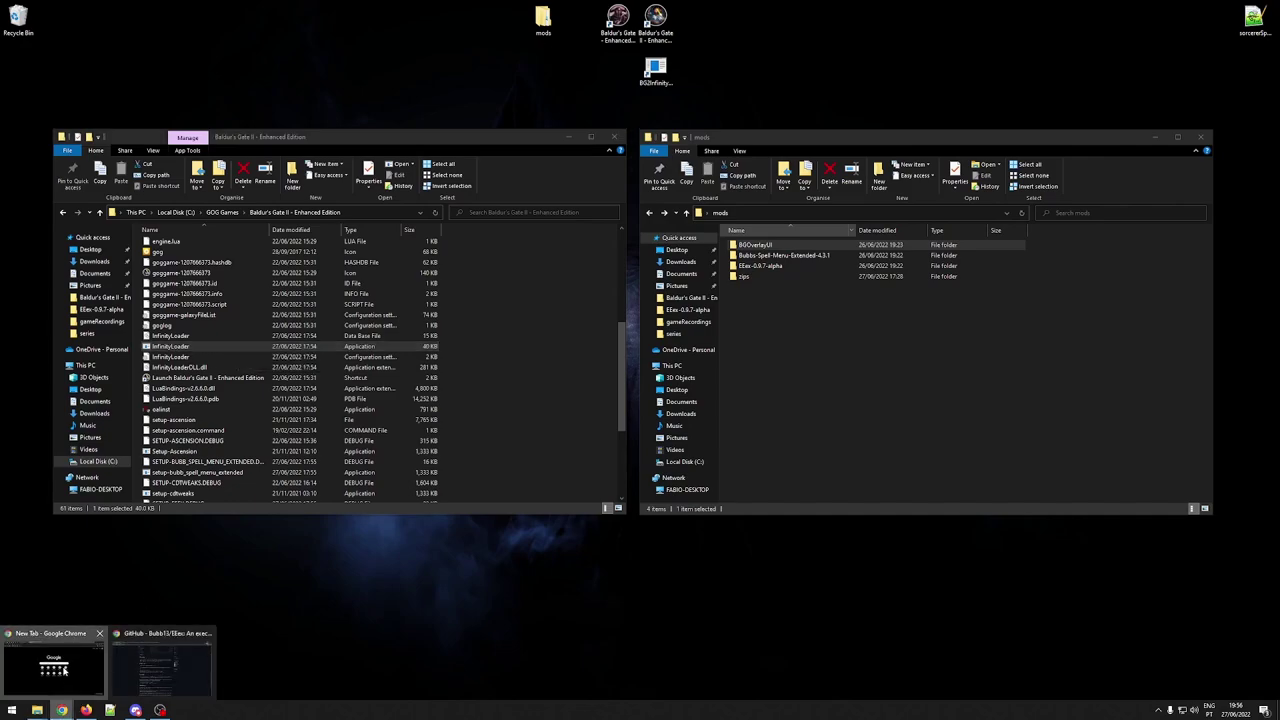
{"action": "left_click", "coordinate": [72, 709]}
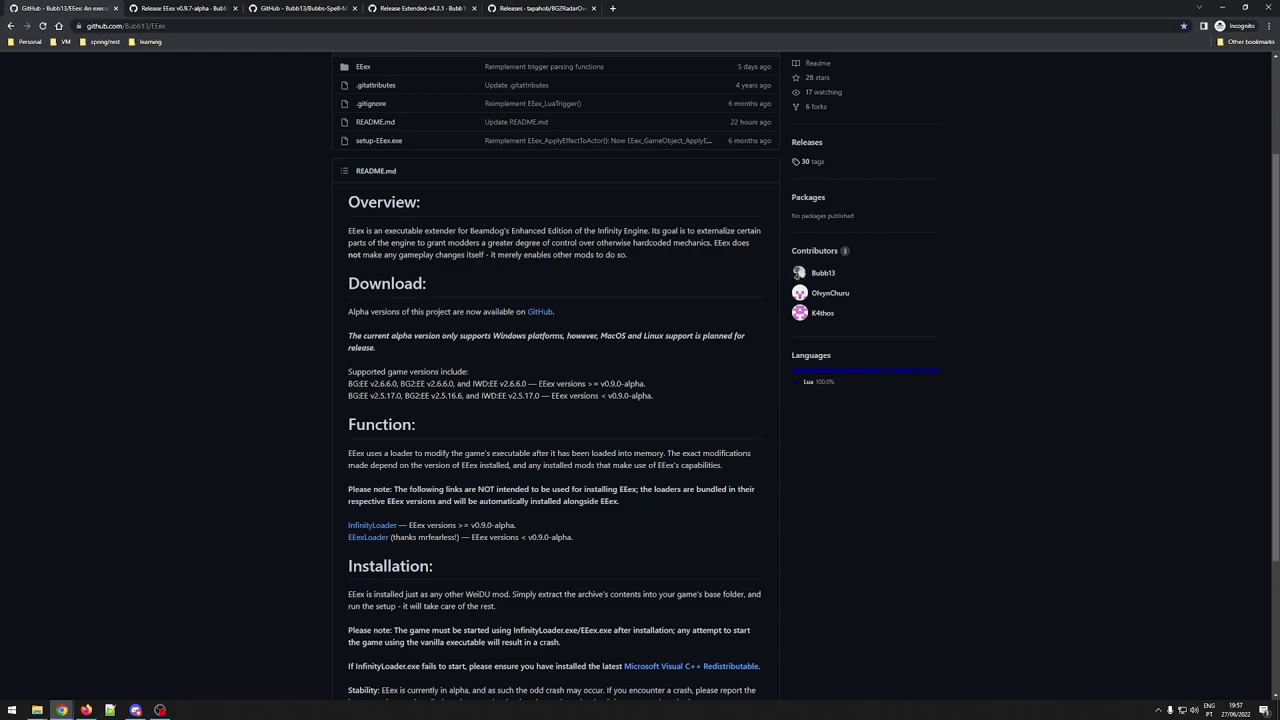
{"action": "left_click_drag", "start_coordinate": [347, 424], "coordinate": [412, 425]}
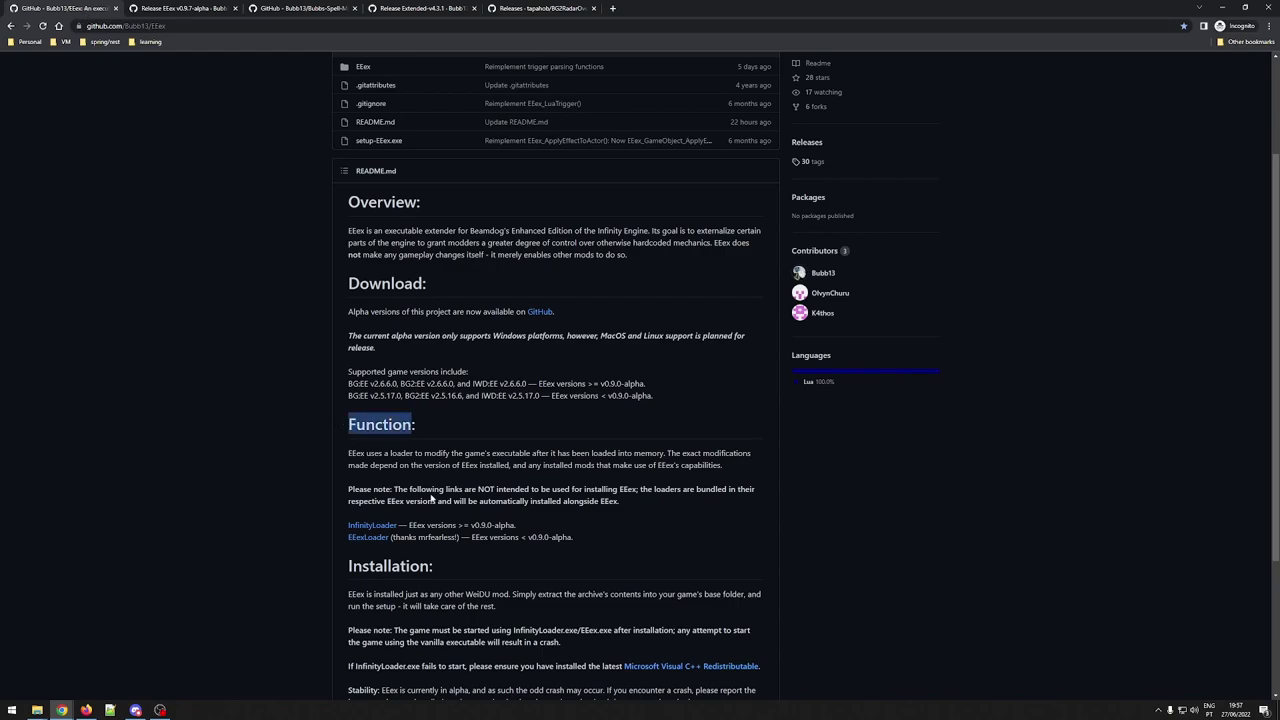
{"action": "left_click", "coordinate": [432, 497]}
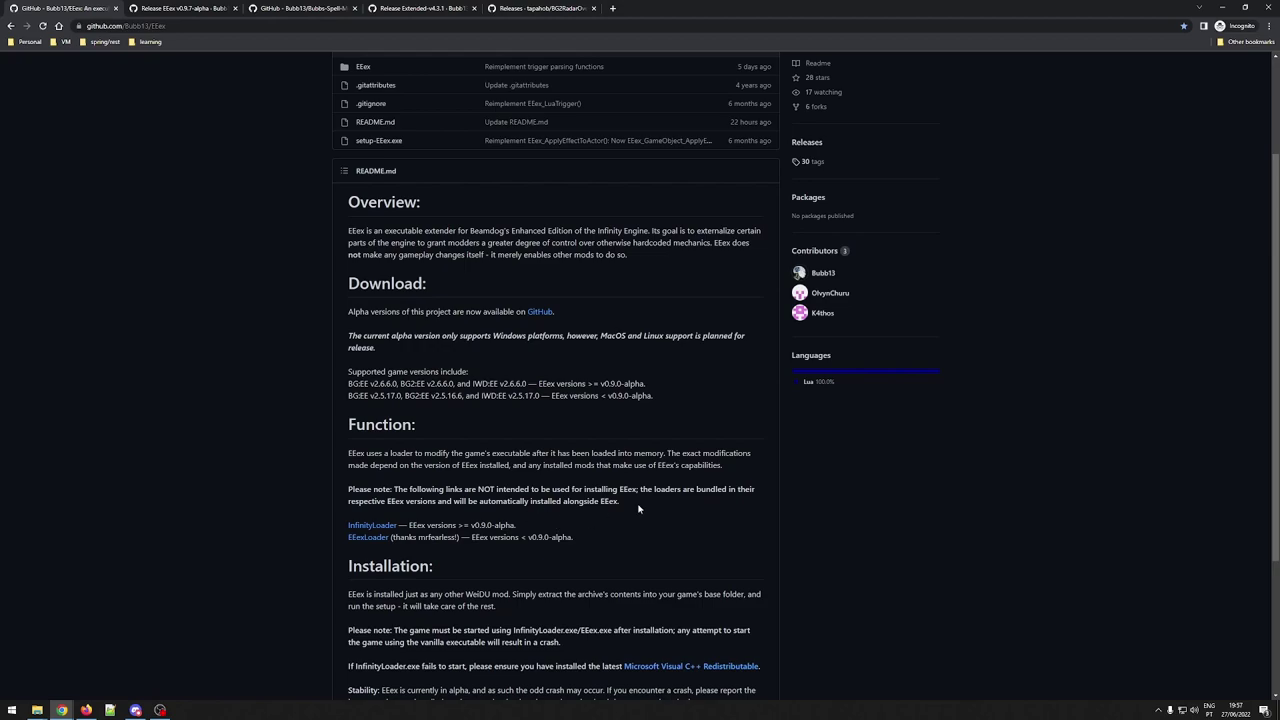
Create a desktop shortcut to the InfinityLoader application in the Baldur's Gate II game folder
{"action": "left_click", "coordinate": [1222, 7]}
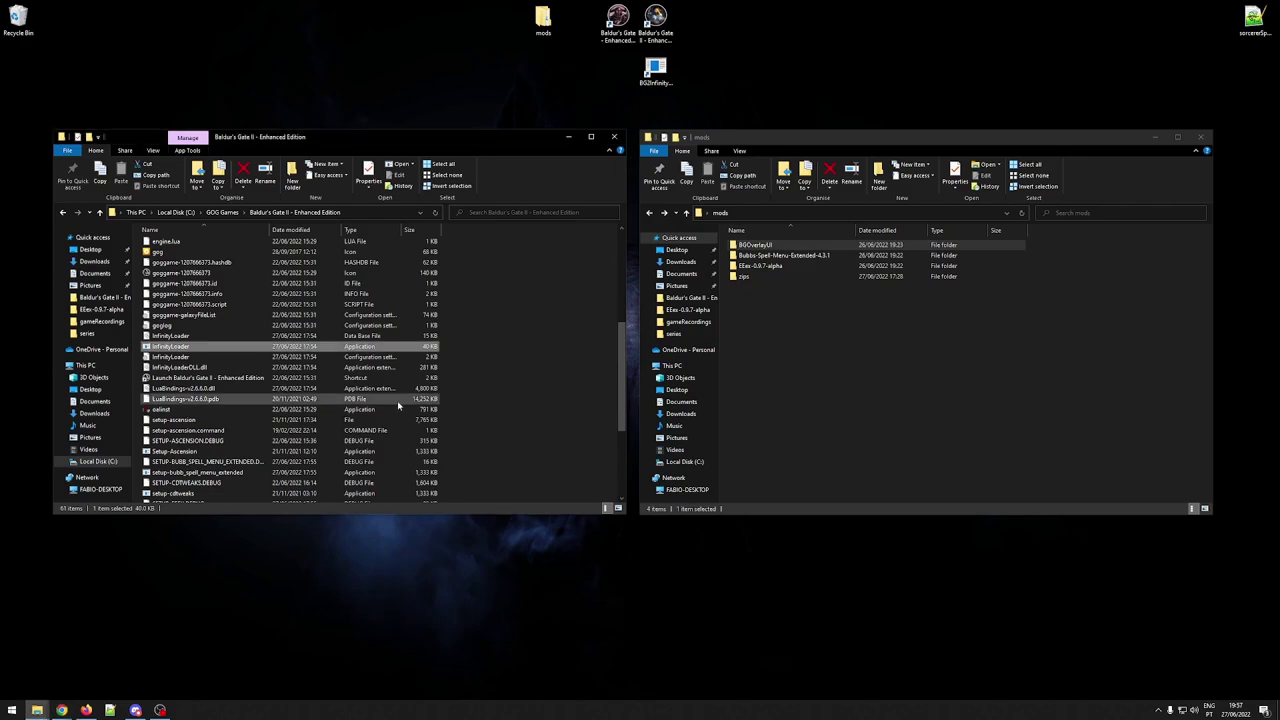
{"action": "left_click", "coordinate": [457, 357]}
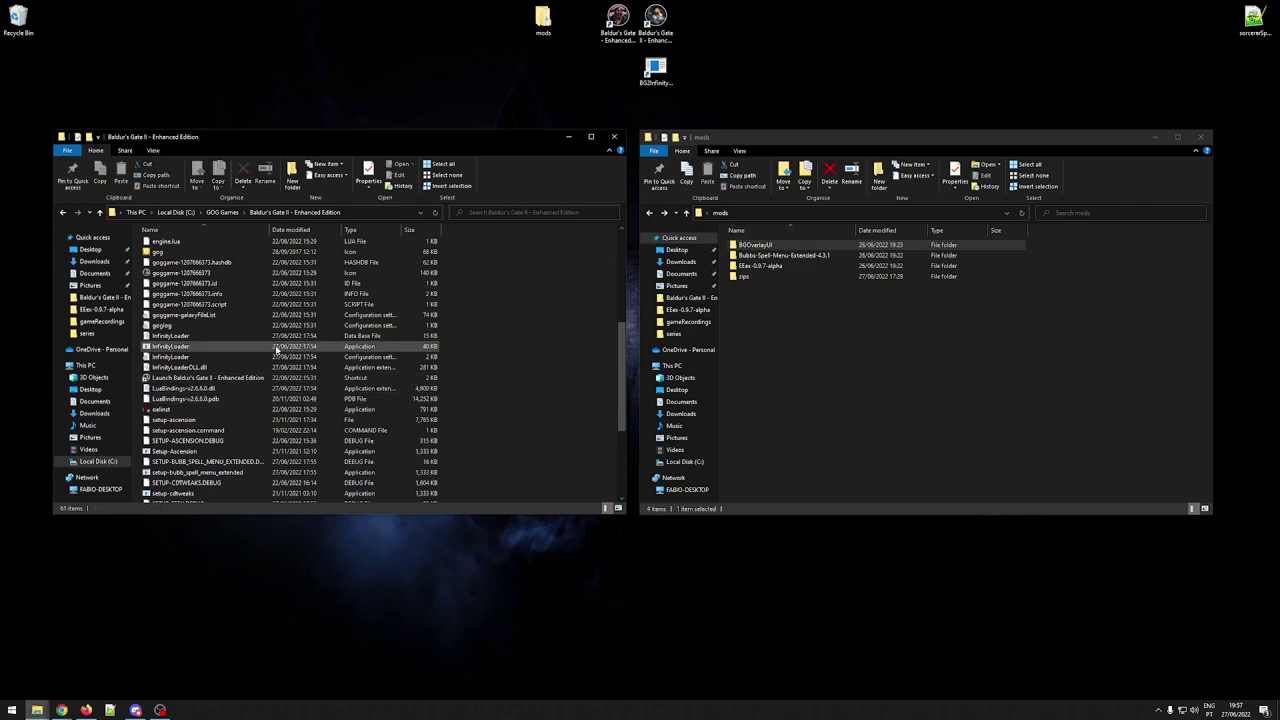
{"action": "left_click", "coordinate": [205, 350]}
{"action": "right_click", "coordinate": [205, 350]}
{"action": "mouse_move", "coordinate": [246, 485]}
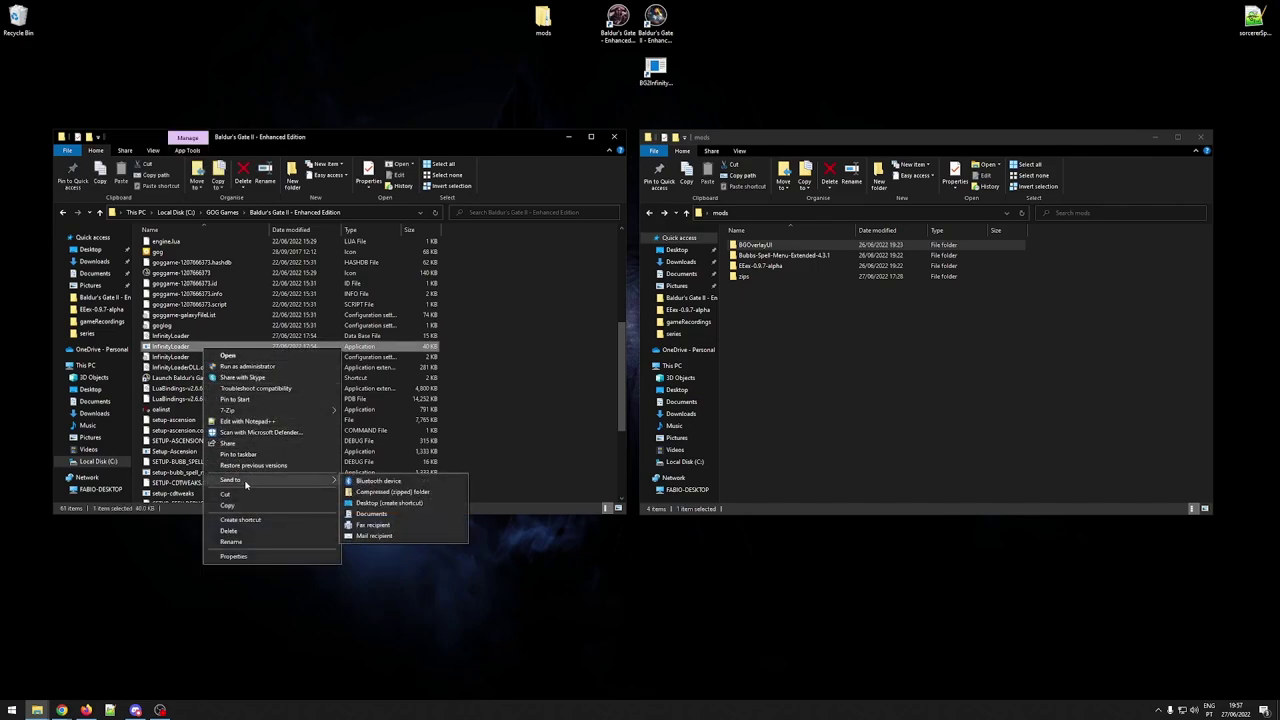
{"action": "left_click", "coordinate": [396, 503]}
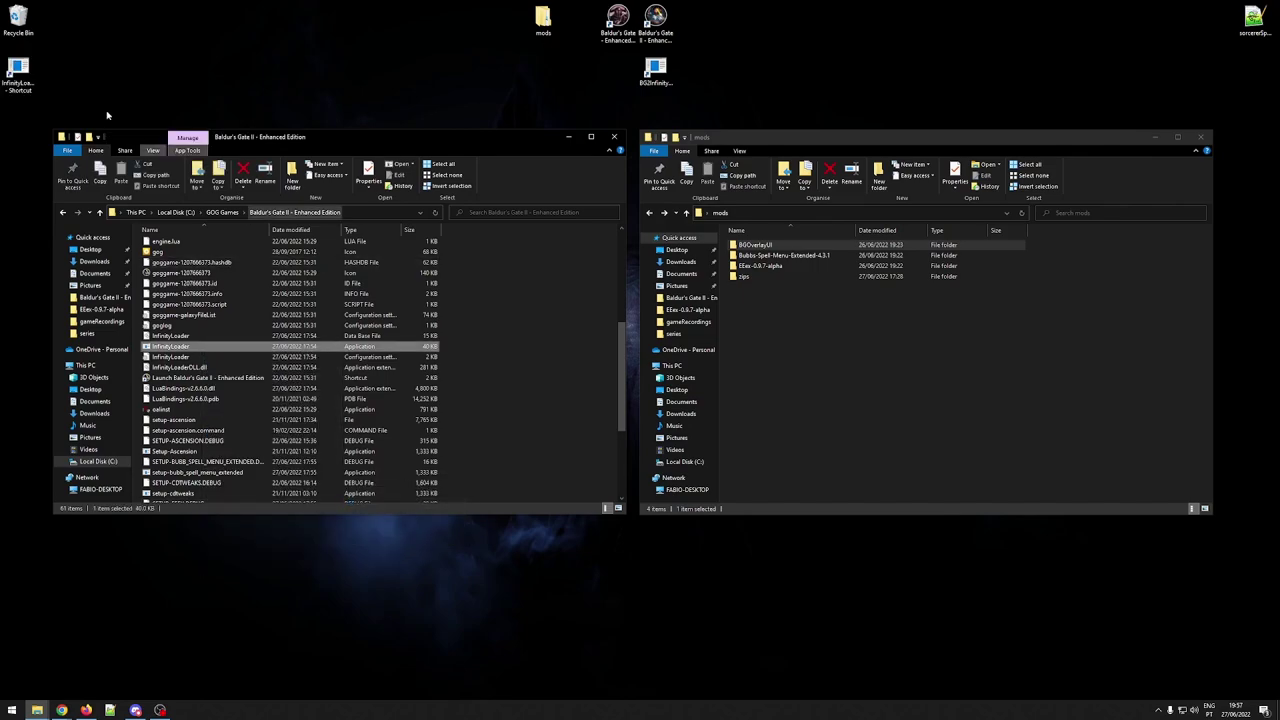
Delete the new InfinityLoader shortcut from the desktop, keeping the existing BG2InfinityLoader shortcut
{"action": "left_click", "coordinate": [655, 72]}
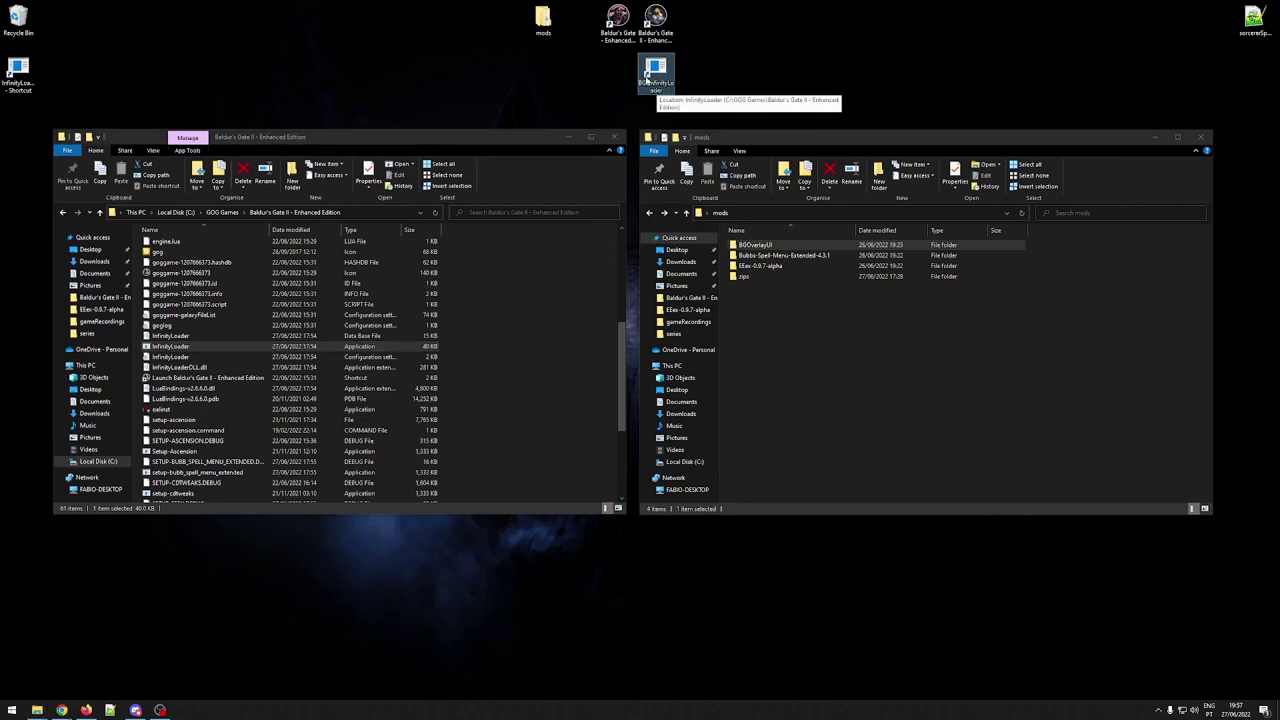
{"action": "left_click_drag", "start_coordinate": [76, 70], "coordinate": [20, 100]}
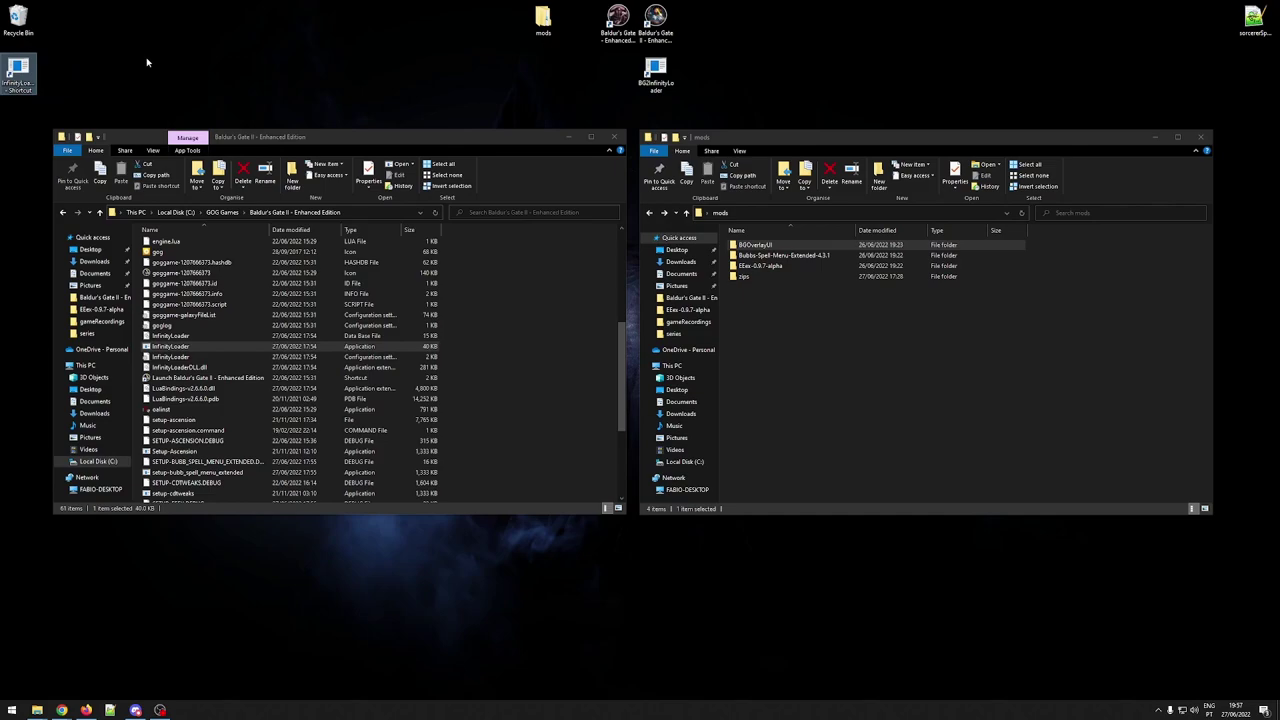
{"action": "key", "text": "Delete"}
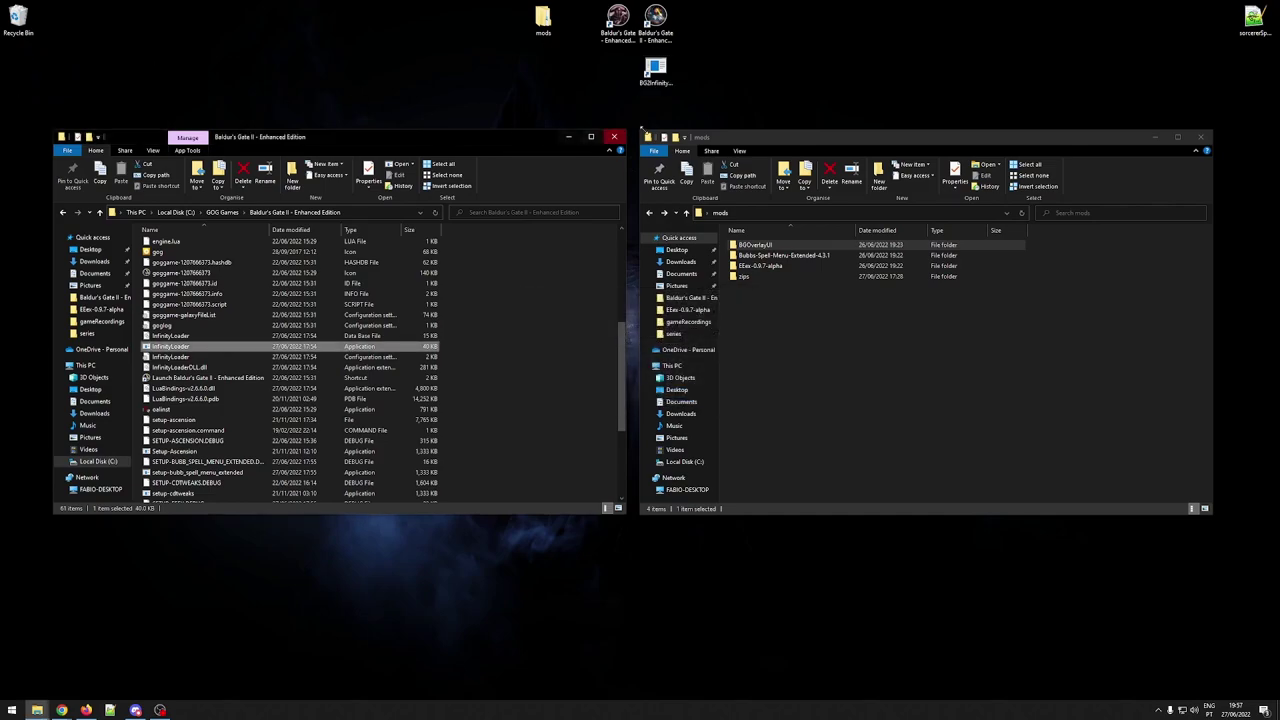
Launch the game with the BG2InfinityLoader desktop shortcut and load the KangaxxBuffed2 save in Shadows of Amn
{"action": "left_click", "coordinate": [700, 90]}
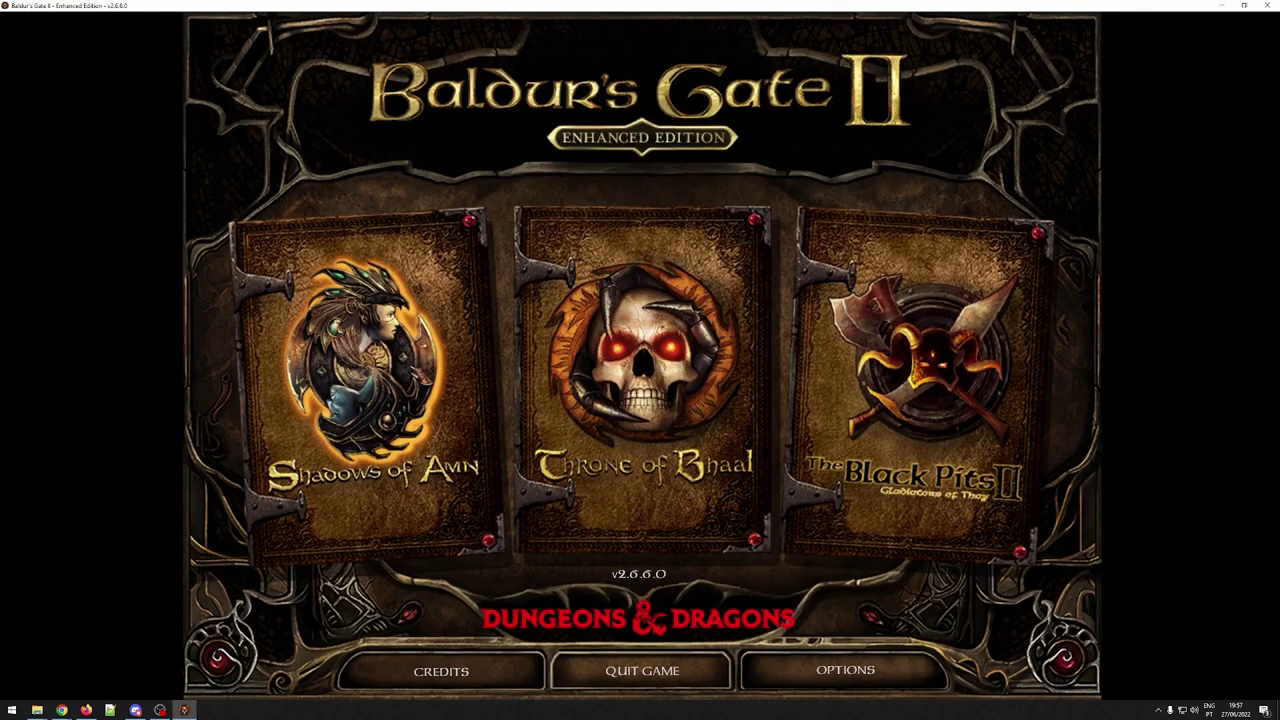
{"action": "left_click", "coordinate": [410, 370]}
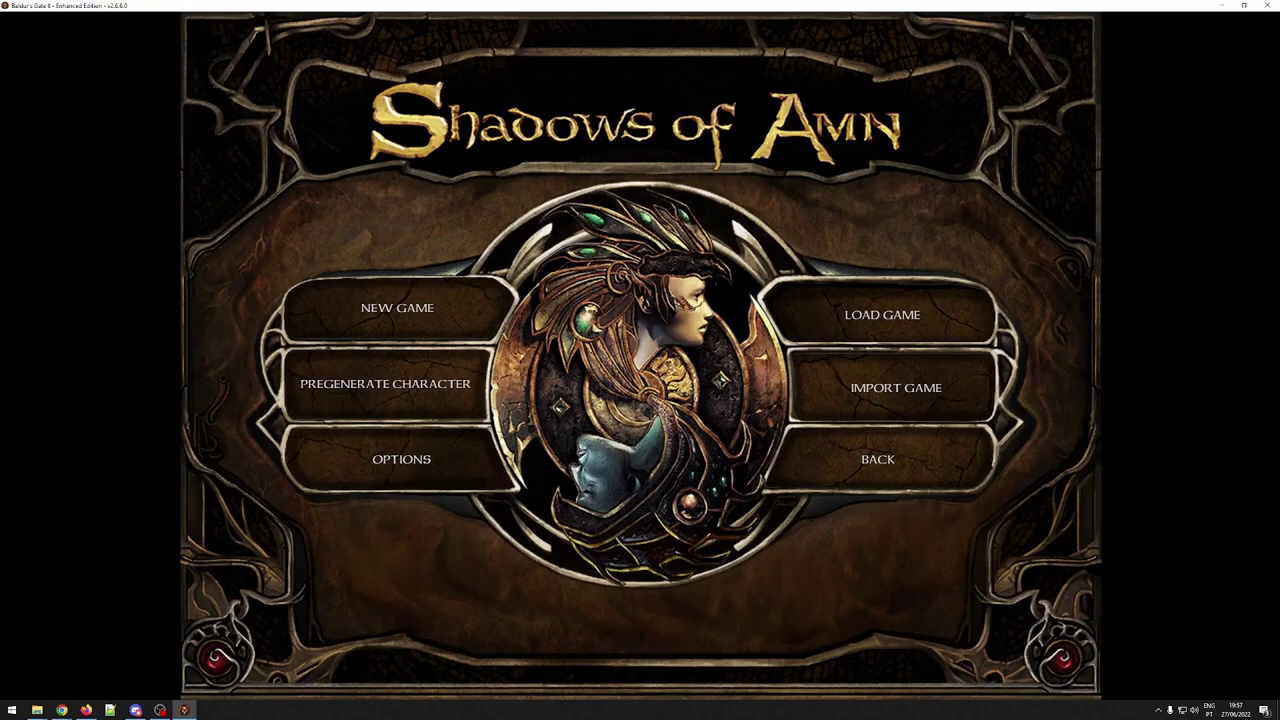
{"action": "key", "text": "l"}
{"action": "left_click", "coordinate": [368, 158]}
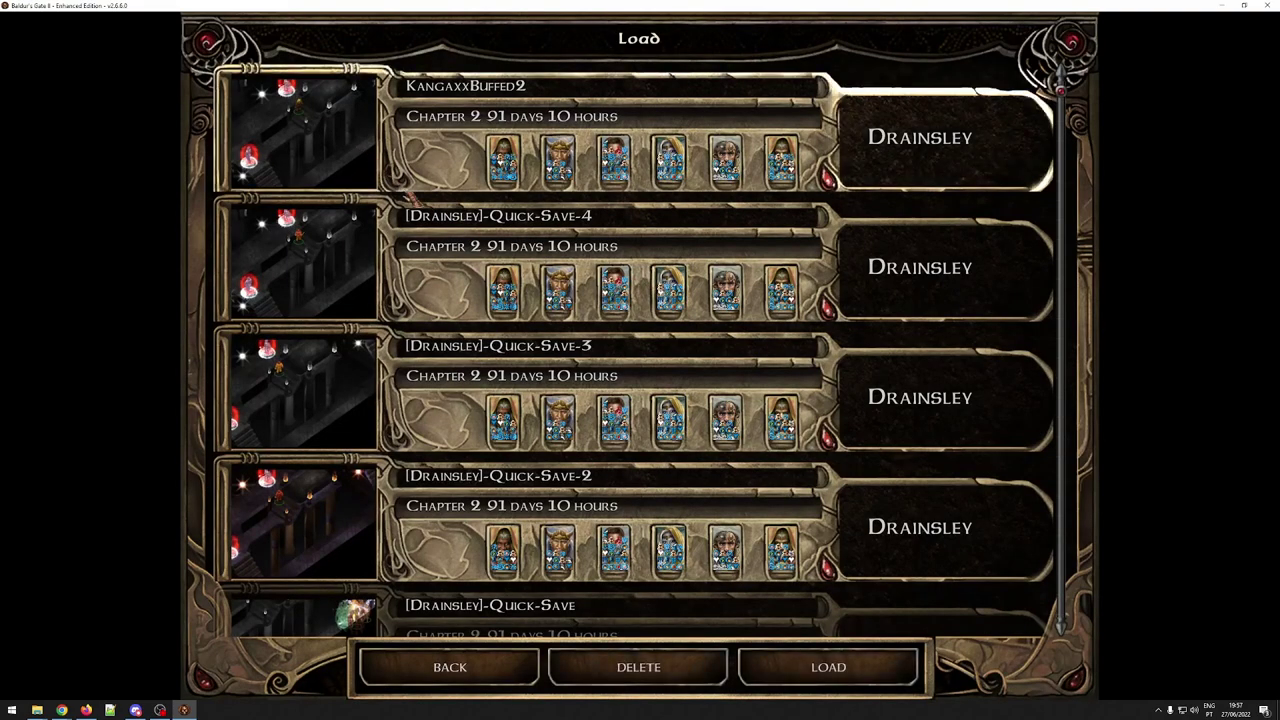
{"action": "left_click", "coordinate": [810, 676]}
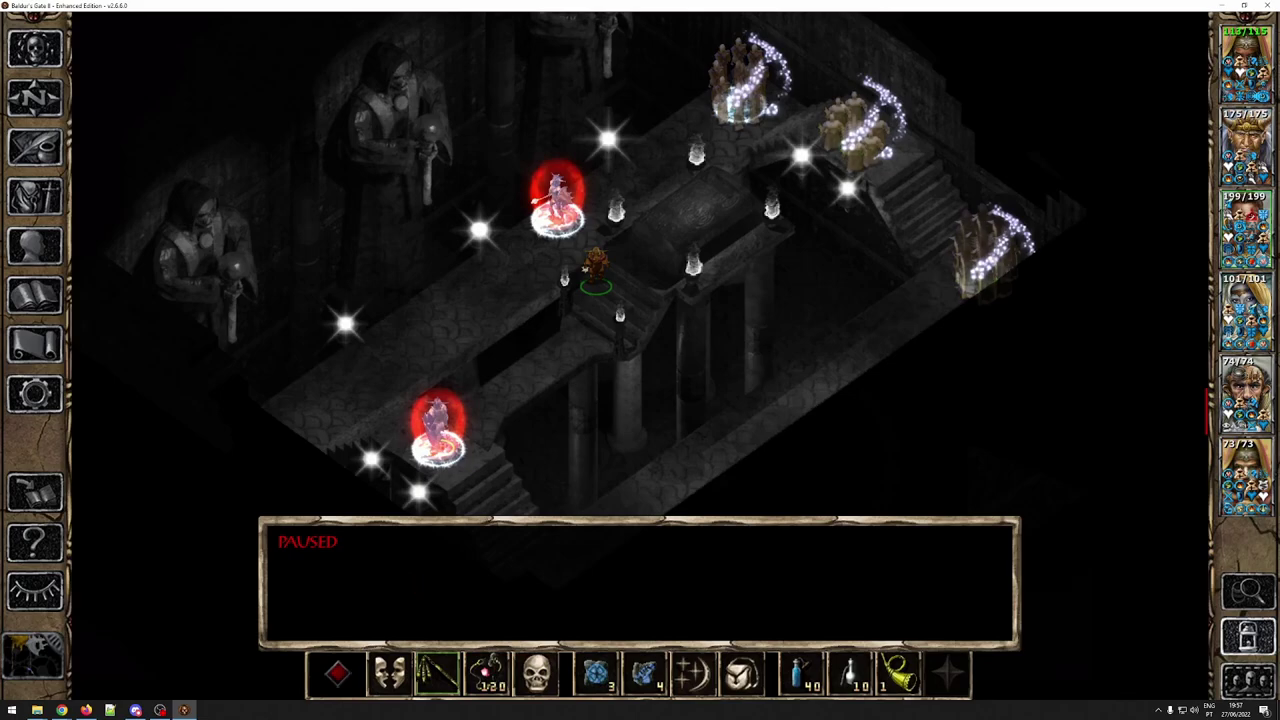
Run the BGOverlayUI application from the Baldur's Gate II game folder while the game is running
{"action": "mouse_move", "coordinate": [37, 710]}
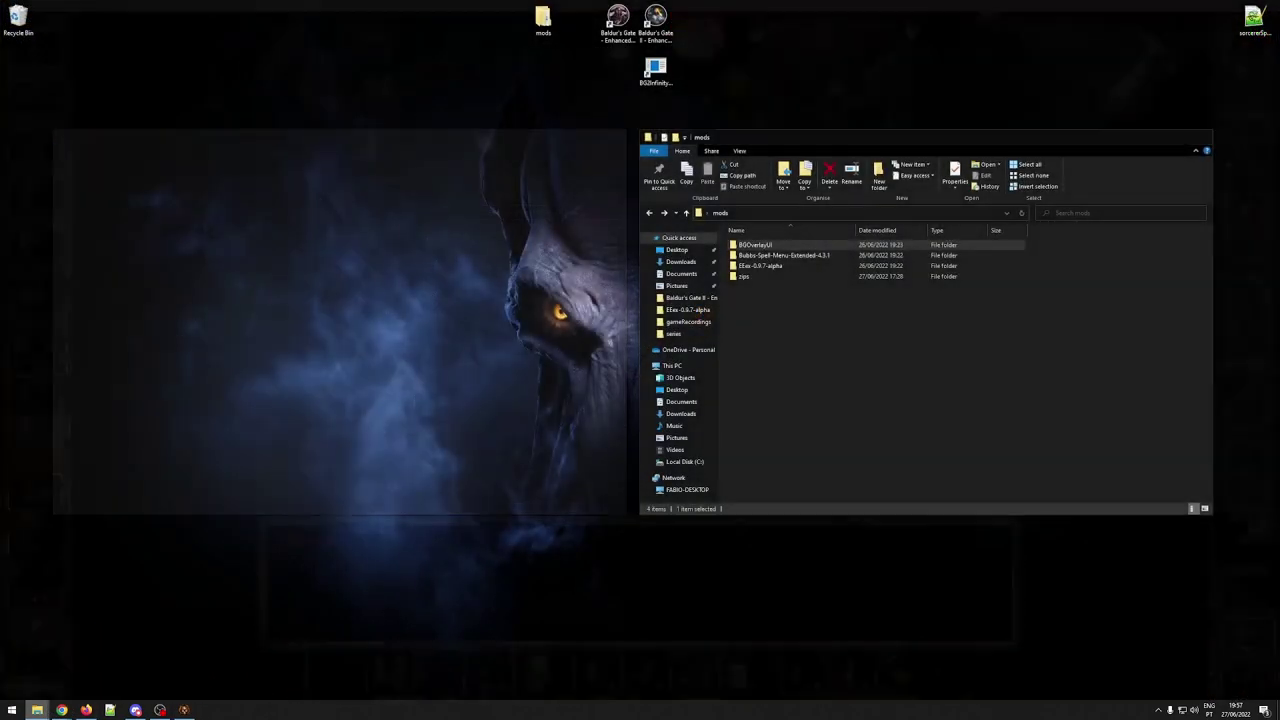
{"action": "left_click", "coordinate": [40, 662]}
{"action": "left_click", "coordinate": [778, 246]}
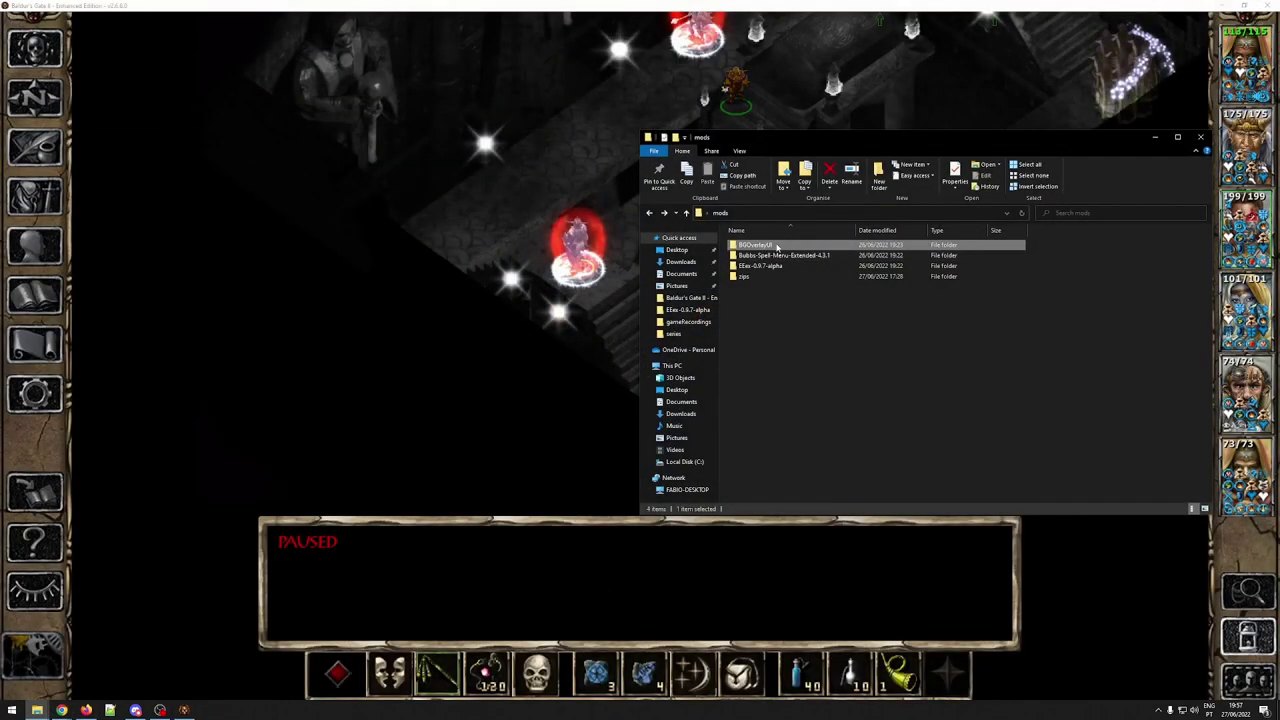
{"action": "mouse_move", "coordinate": [37, 710]}
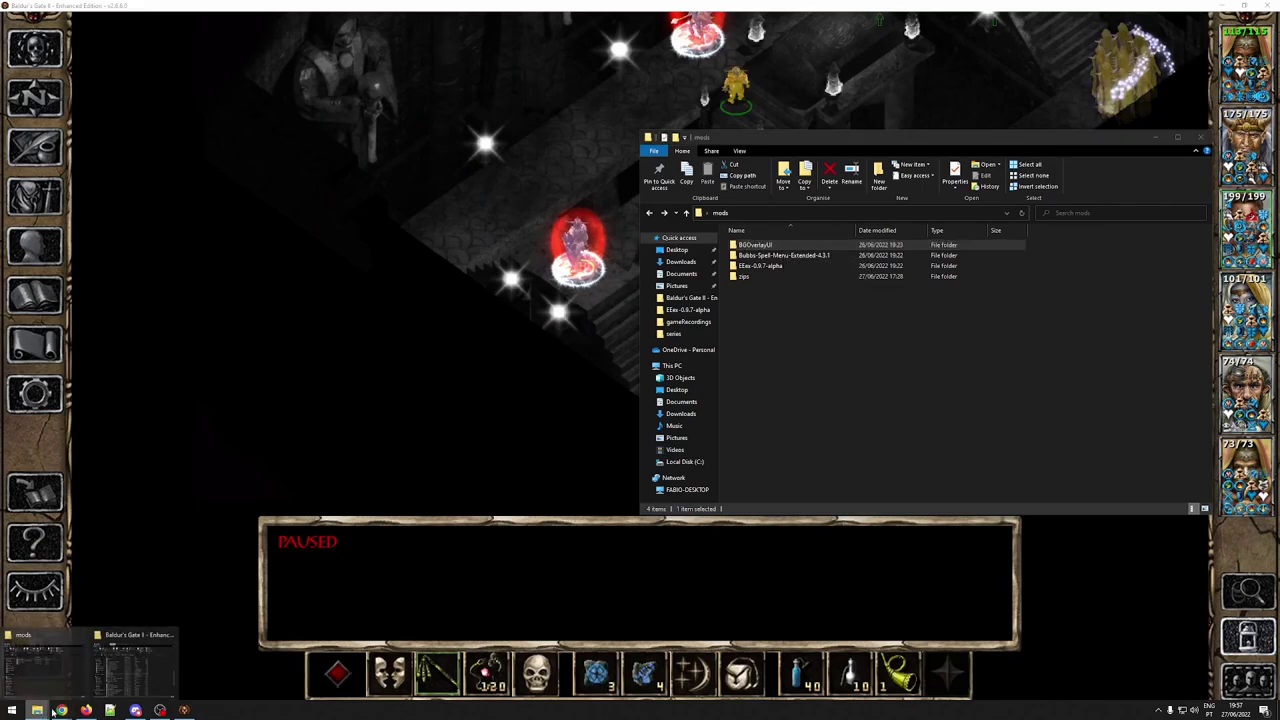
{"action": "left_click", "coordinate": [115, 678]}
{"action": "scroll", "coordinate": [370, 392], "scroll_direction": "up", "scroll_amount": 5}
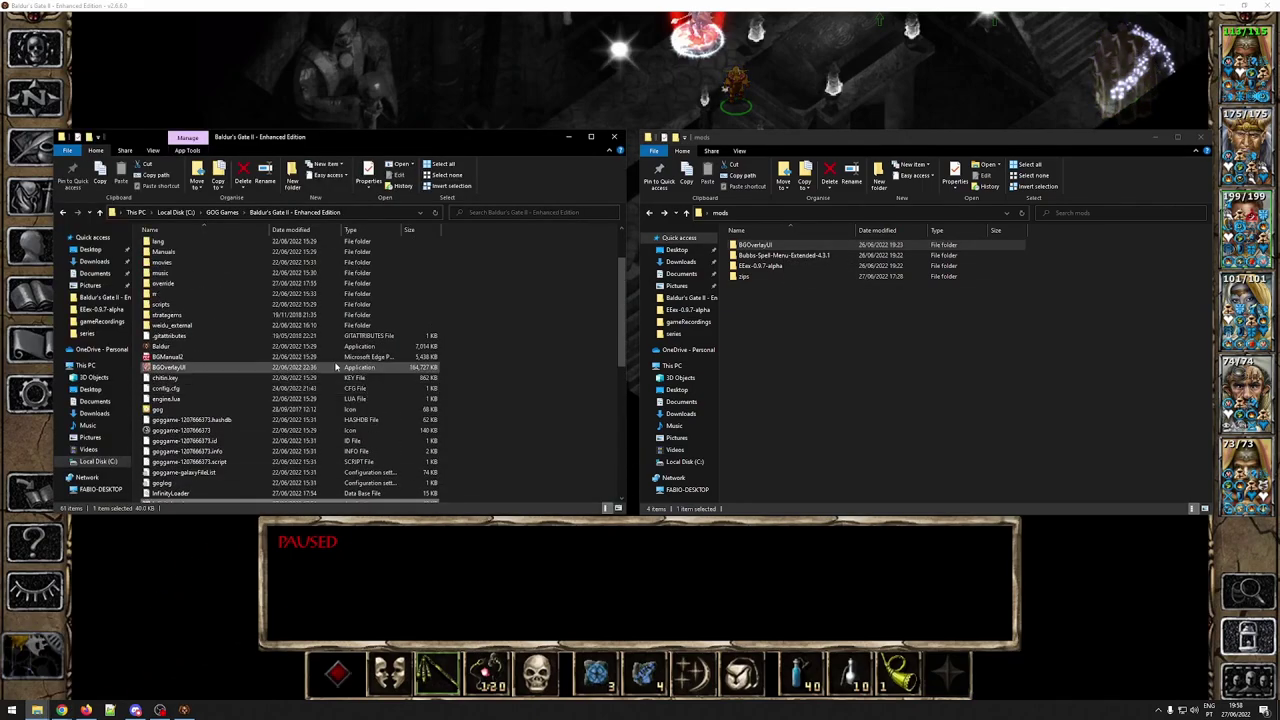
{"action": "left_click", "coordinate": [214, 369]}
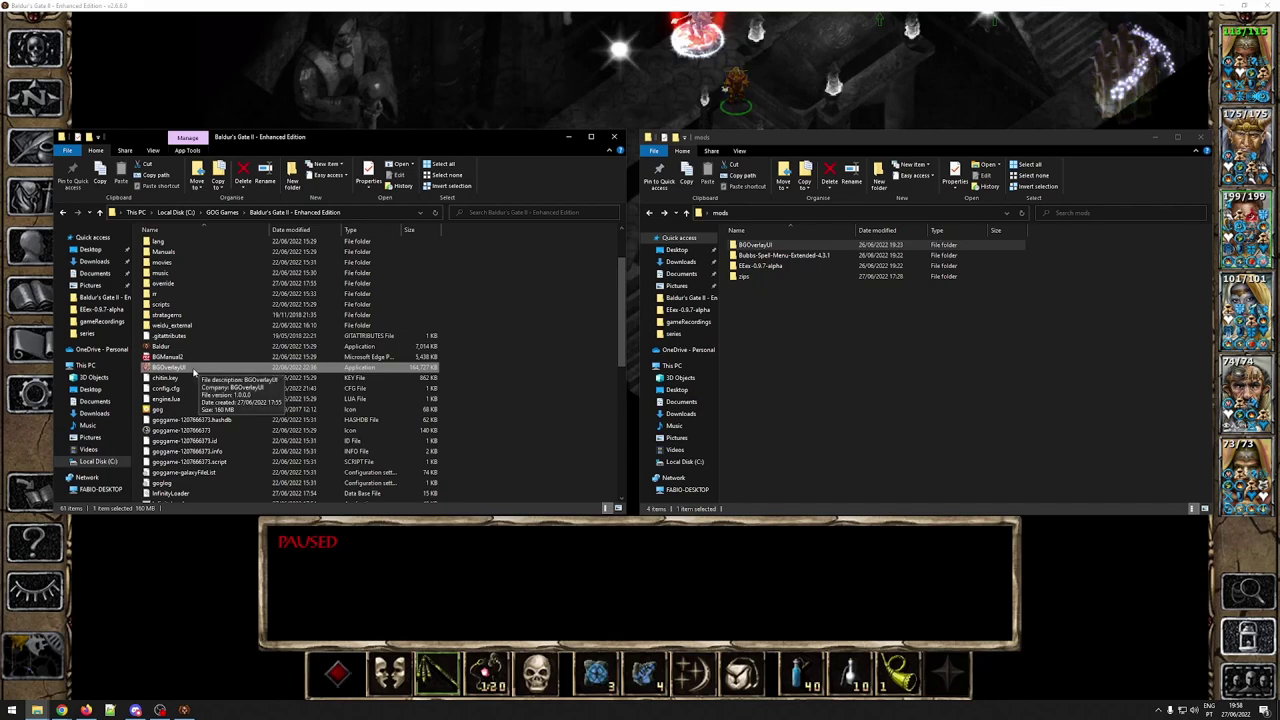
{"action": "double_click", "coordinate": [189, 369]}
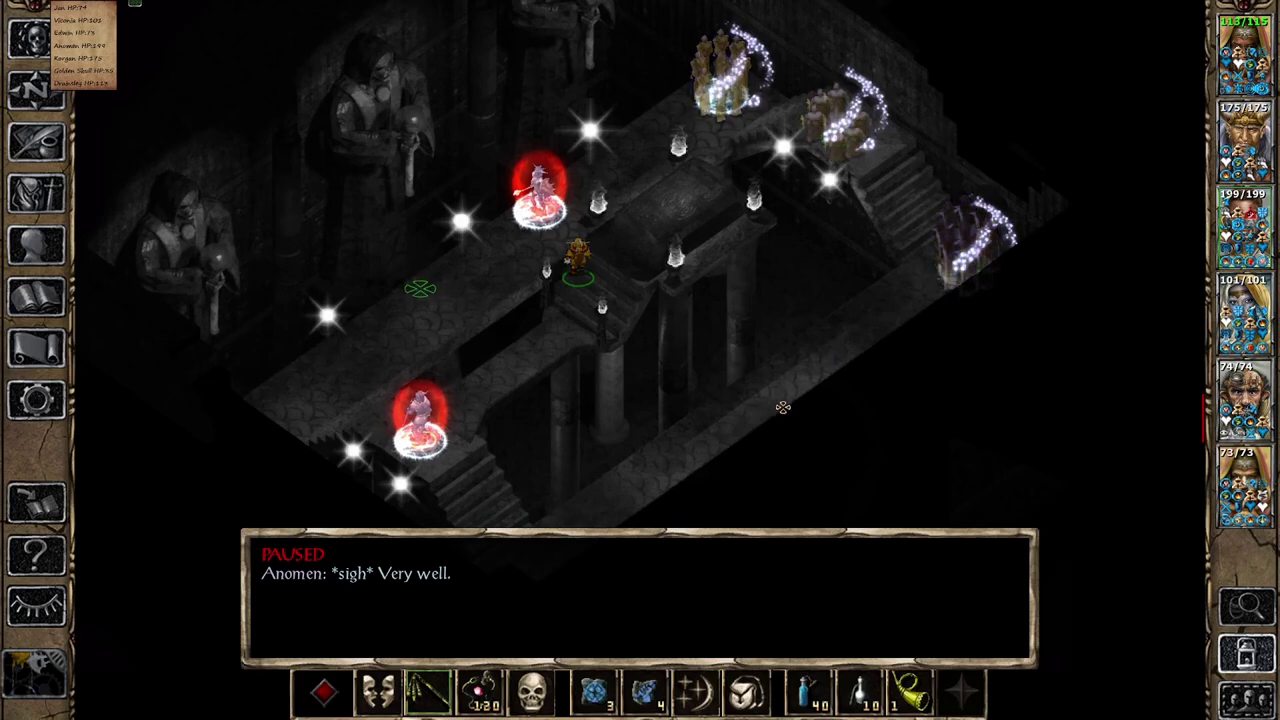
Select the first party member in the paused game
{"action": "key", "text": "1"}
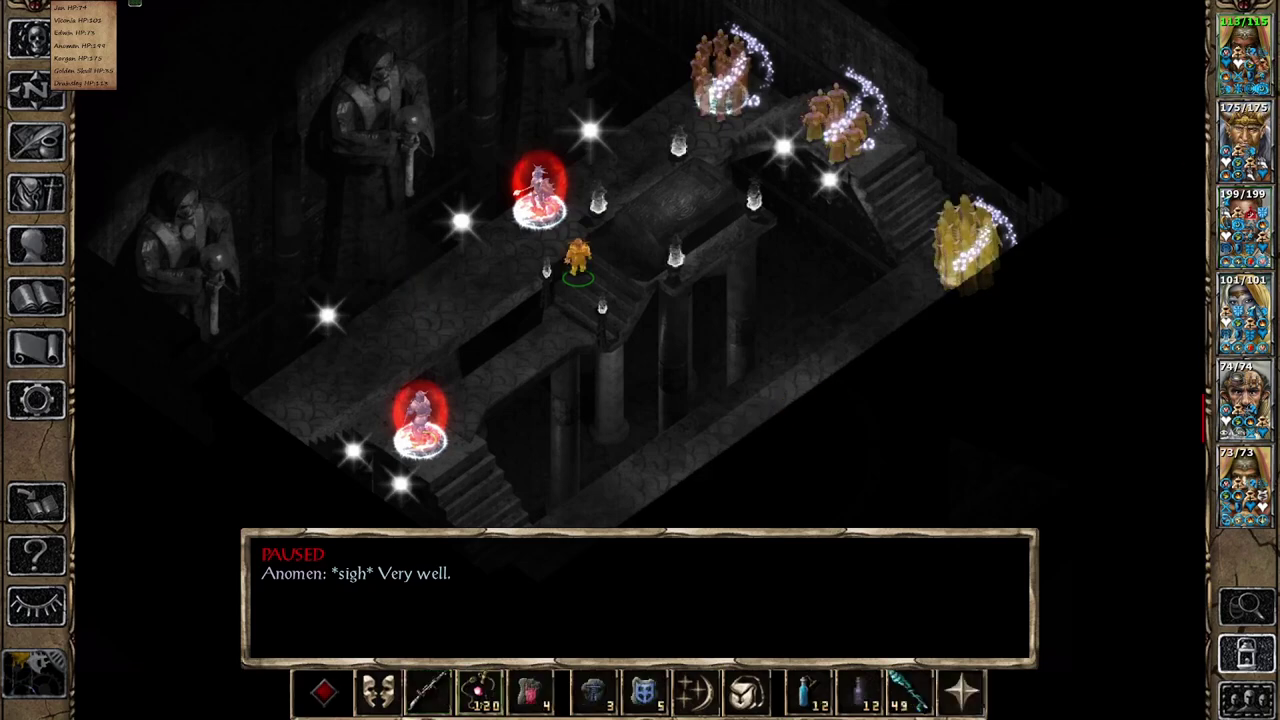